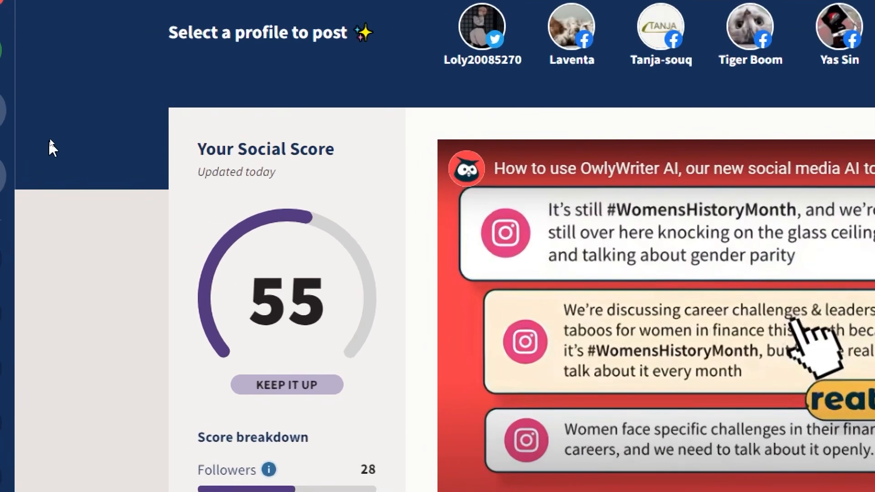
# - Start creating a new post and dismiss the Instagram story notice
pyautogui.click(17, 125)
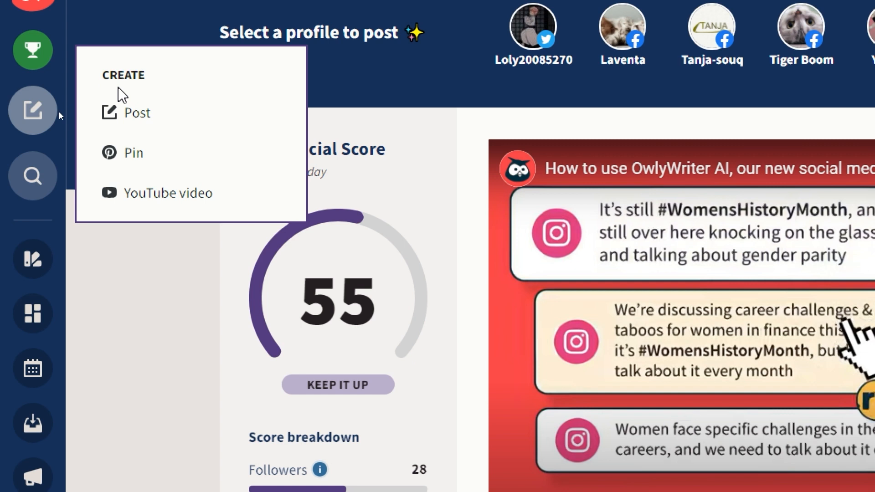
pyautogui.click(155, 114)
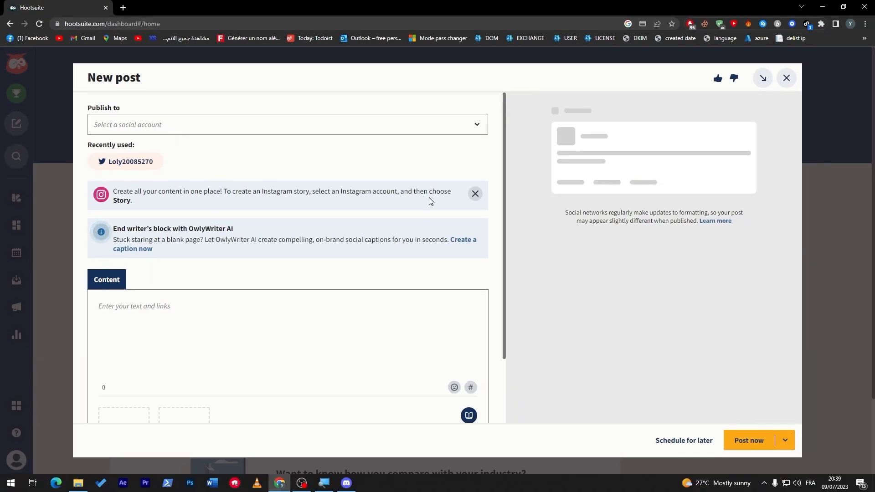
pyautogui.click(475, 194)
# - Choose the three available Facebook pages, the Twitter account and the TikTok account as the post's publishing targets
pyautogui.click(460, 124)
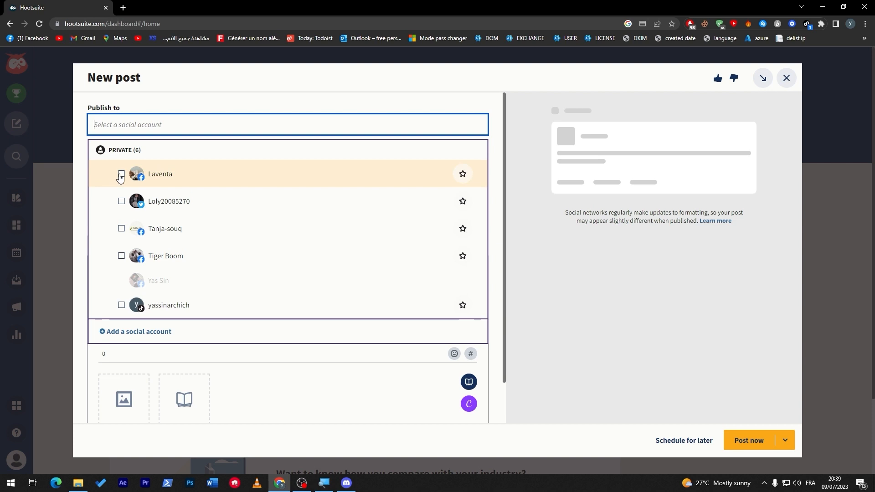
pyautogui.click(121, 175)
pyautogui.click(120, 203)
pyautogui.click(120, 238)
pyautogui.click(121, 257)
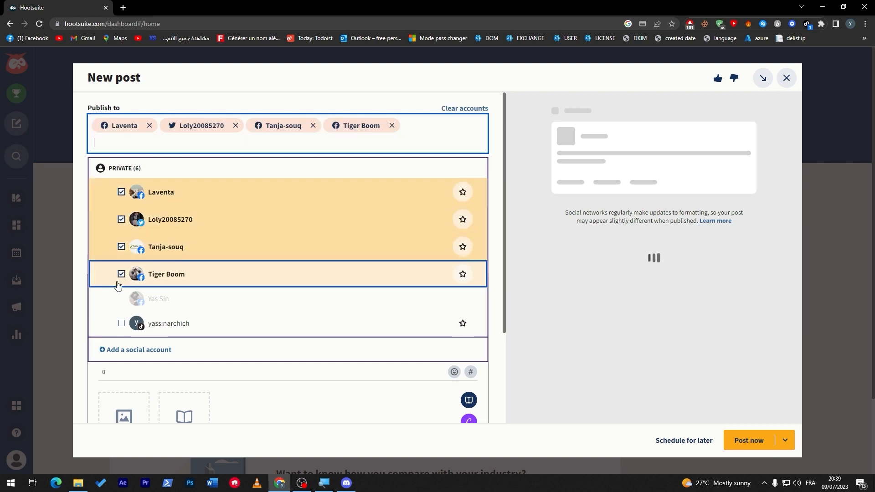
pyautogui.click(121, 325)
pyautogui.click(502, 228)
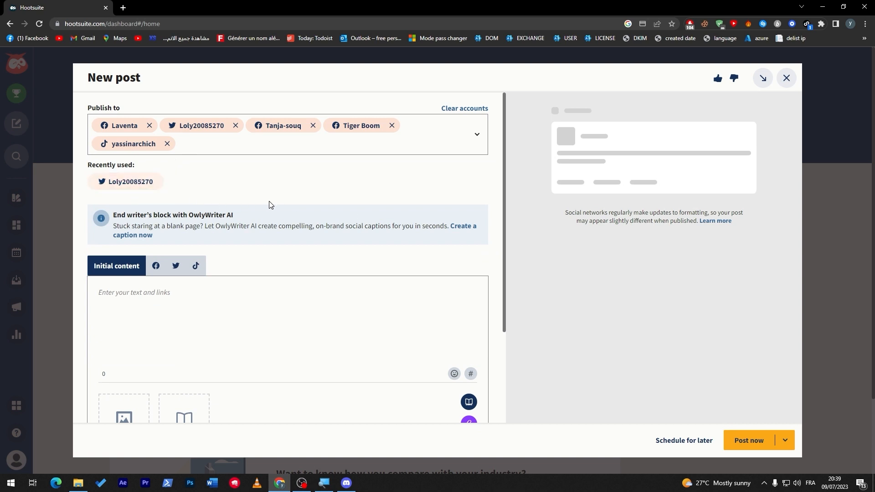
# - Enter "Hello guys" as the post's initial content for all selected networks
pyautogui.click(249, 307)
pyautogui.click(155, 267)
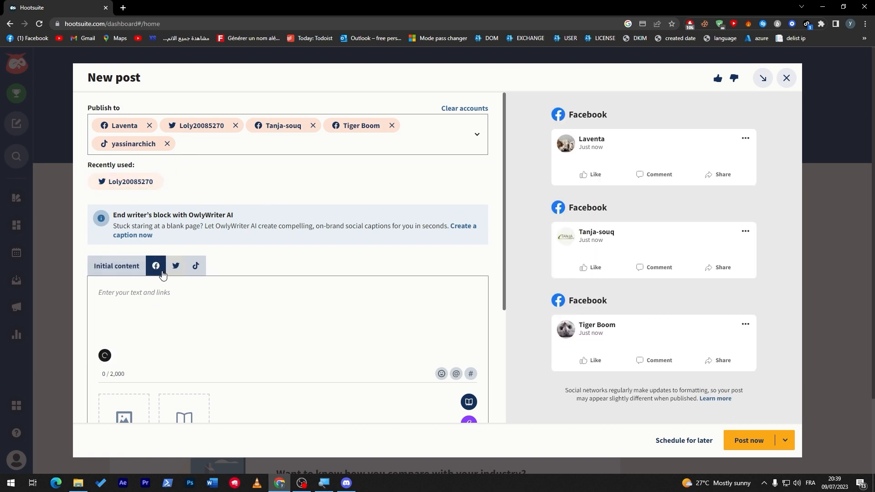
pyautogui.click(133, 273)
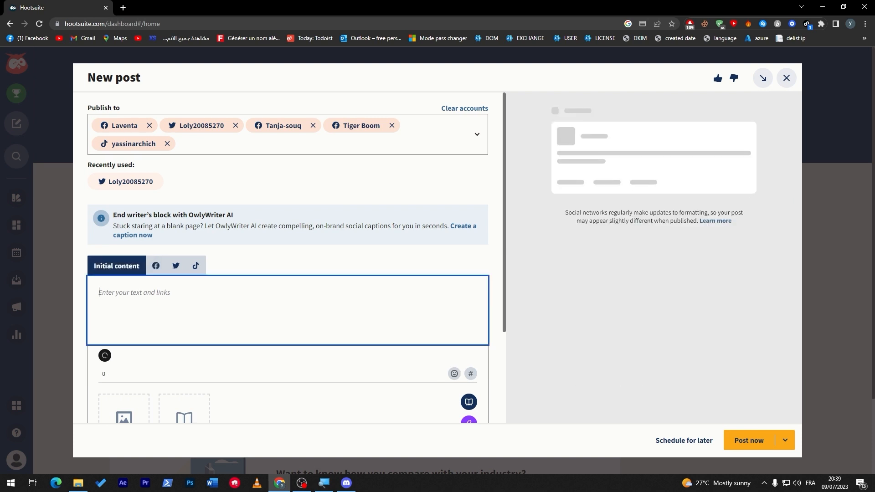
pyautogui.write('h')
pyautogui.press('BackSpace')
pyautogui.write('h')
pyautogui.press('BackSpace')
pyautogui.write('Hello guys')
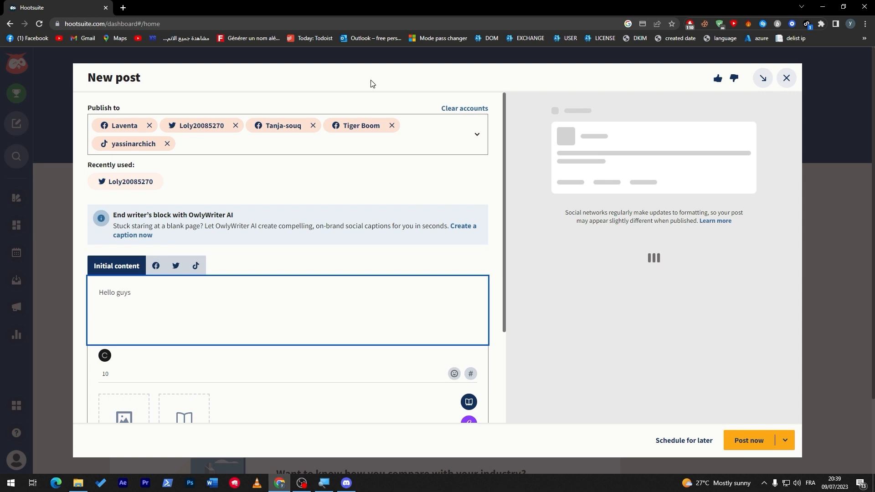
# - Review how the post text appears in the Facebook, Twitter and TikTok versions
pyautogui.click(156, 301)
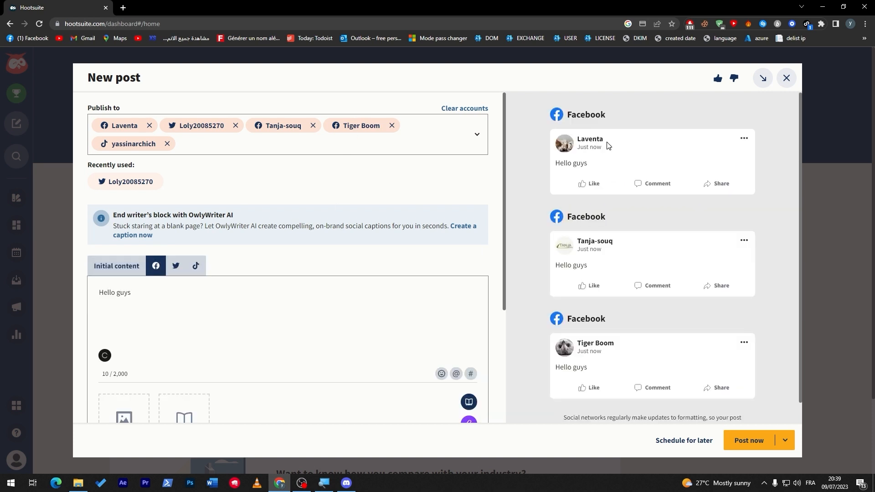
pyautogui.click(177, 271)
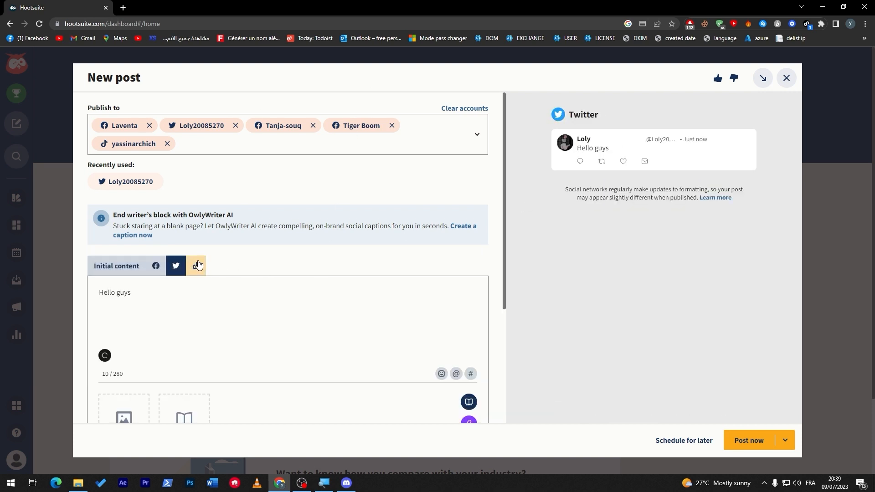
pyautogui.click(196, 266)
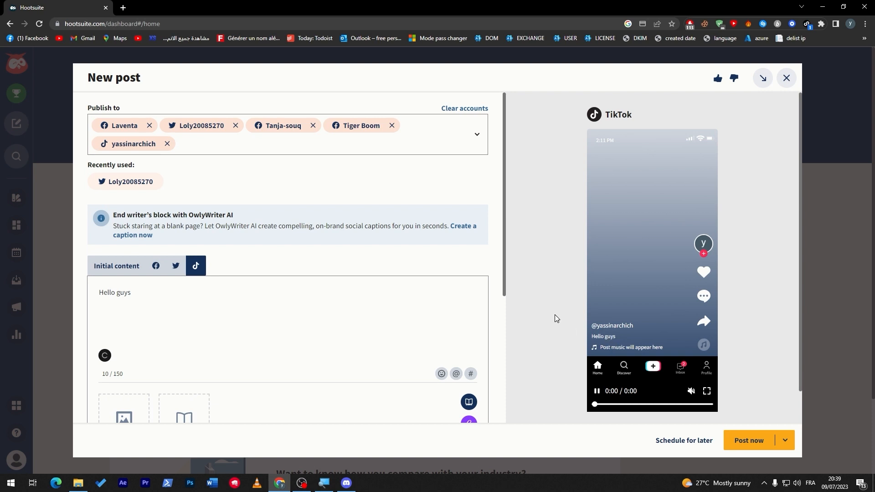
# - Try attaching the black-and-white manga image from Downloads to the TikTok version, and remove it
pyautogui.moveTo(504, 231); pyautogui.dragTo(502, 310)
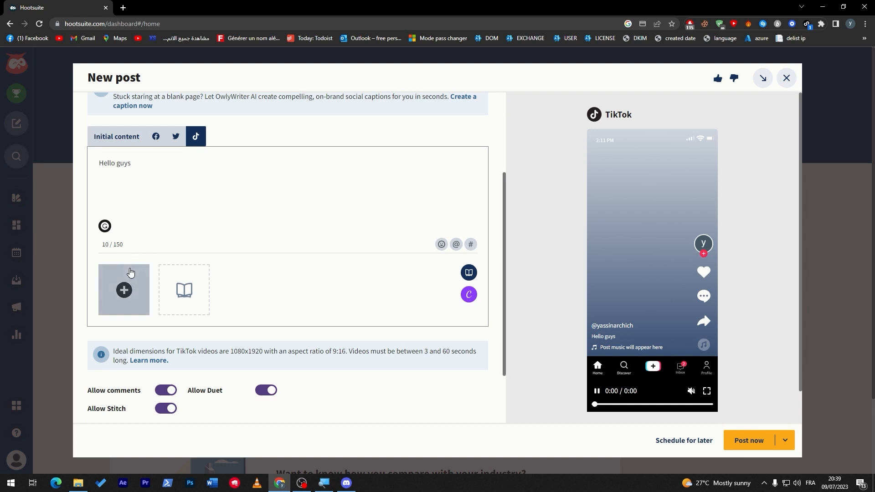
pyautogui.click(125, 285)
pyautogui.doubleClick(424, 200)
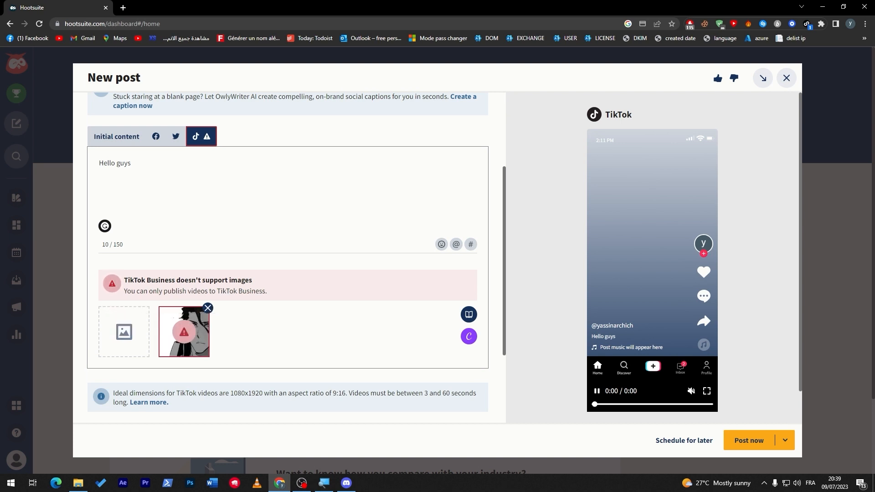
pyautogui.click(208, 307)
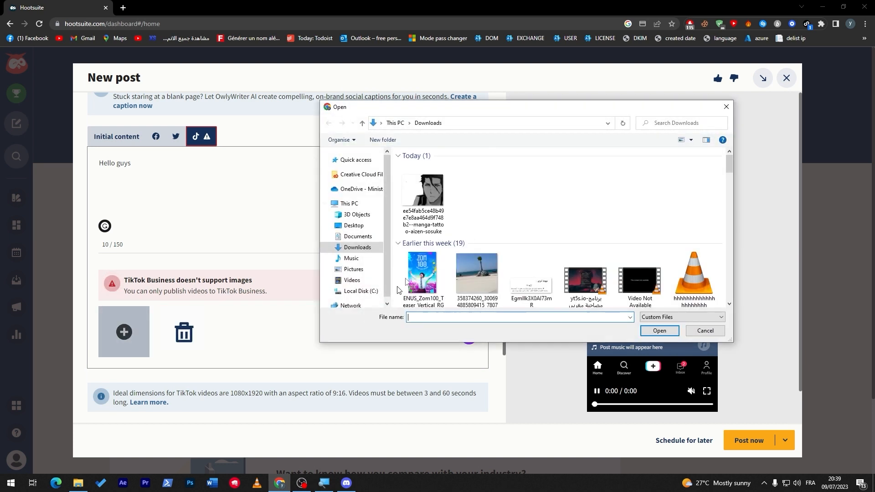
# - Attach a video from the Downloads folder to the TikTok version and check it in the preview player
pyautogui.doubleClick(698, 263)
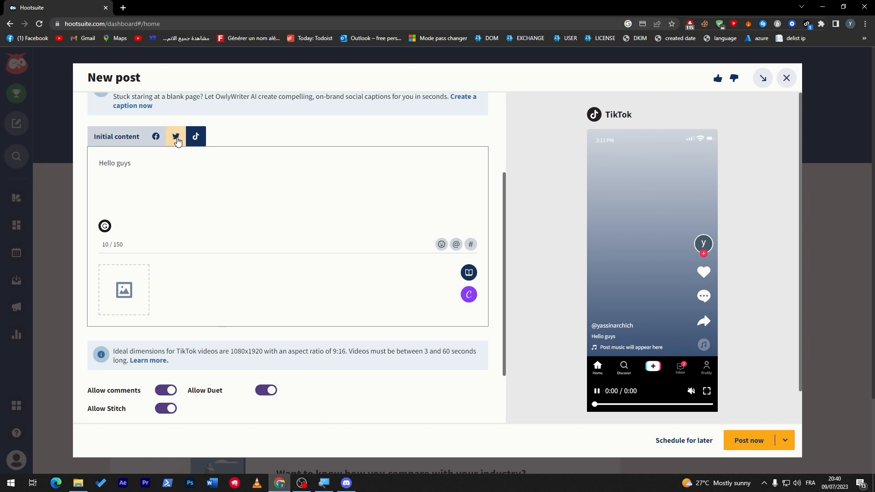
pyautogui.click(623, 405)
pyautogui.click(607, 396)
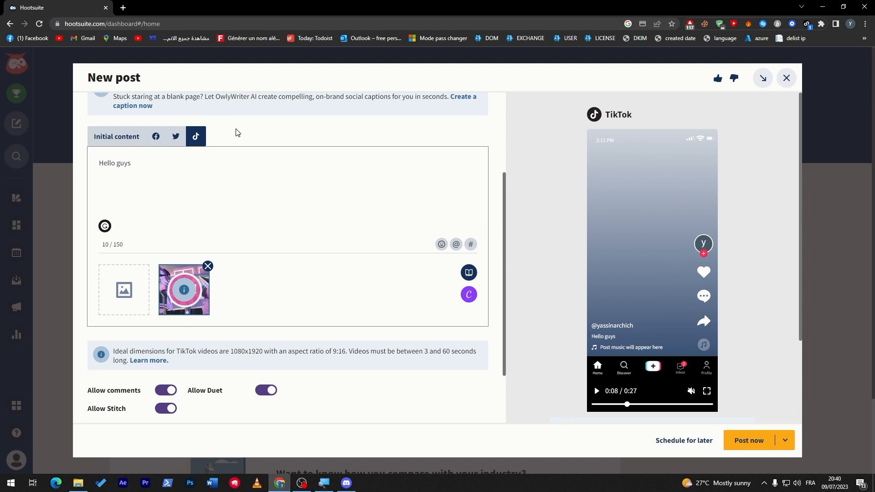
pyautogui.scroll(1, 506, 199)
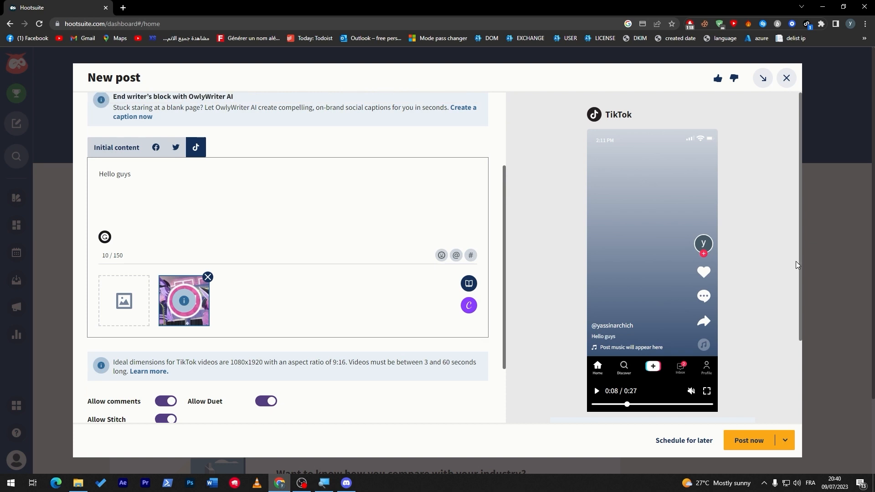
pyautogui.moveTo(693, 393)
# - Add a media file from the Downloads folder to the Twitter version of the post
pyautogui.click(178, 155)
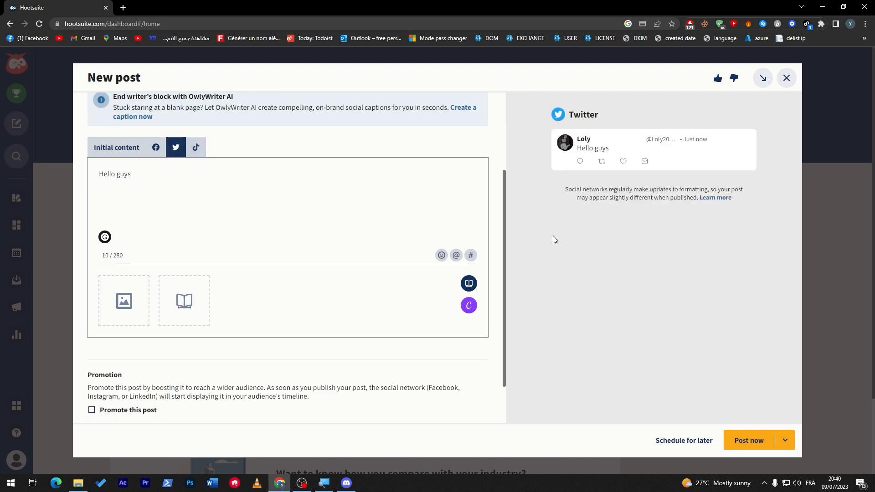
pyautogui.click(123, 298)
pyautogui.moveTo(729, 162); pyautogui.dragTo(727, 182)
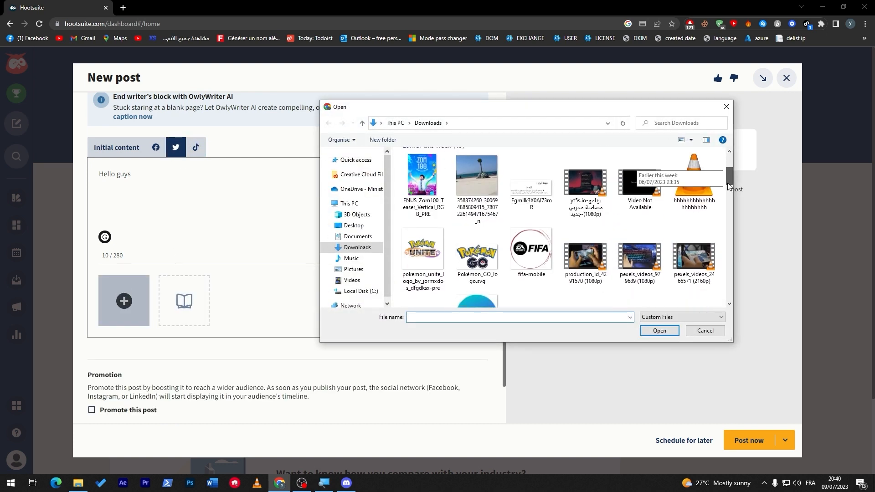
pyautogui.doubleClick(682, 192)
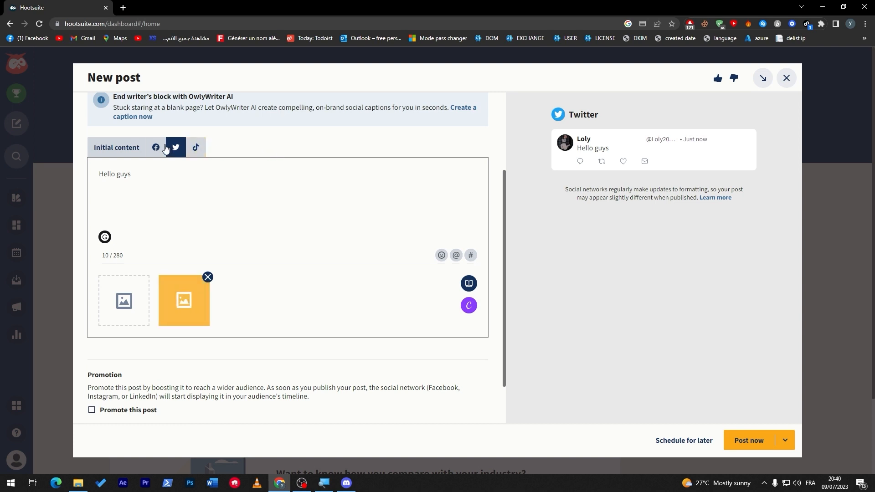
# - Attach the black-and-white manga image from Downloads to the Facebook version and look over its page previews
pyautogui.click(156, 147)
pyautogui.click(132, 303)
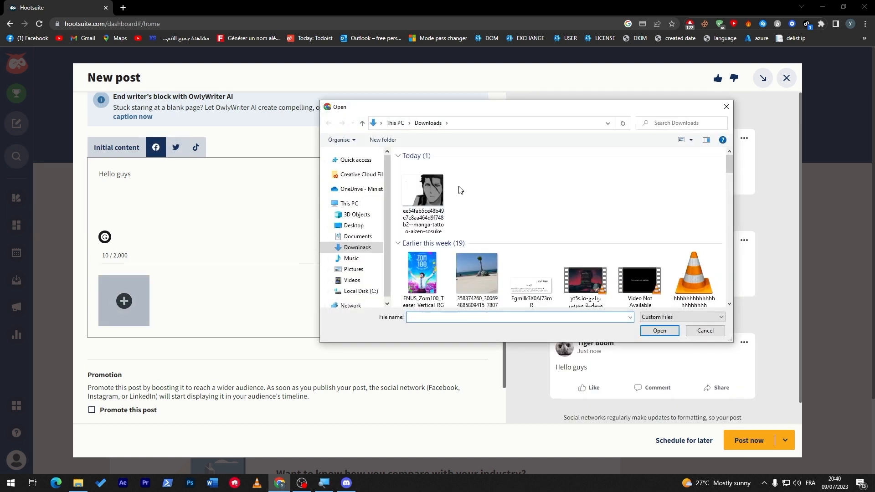
pyautogui.doubleClick(423, 201)
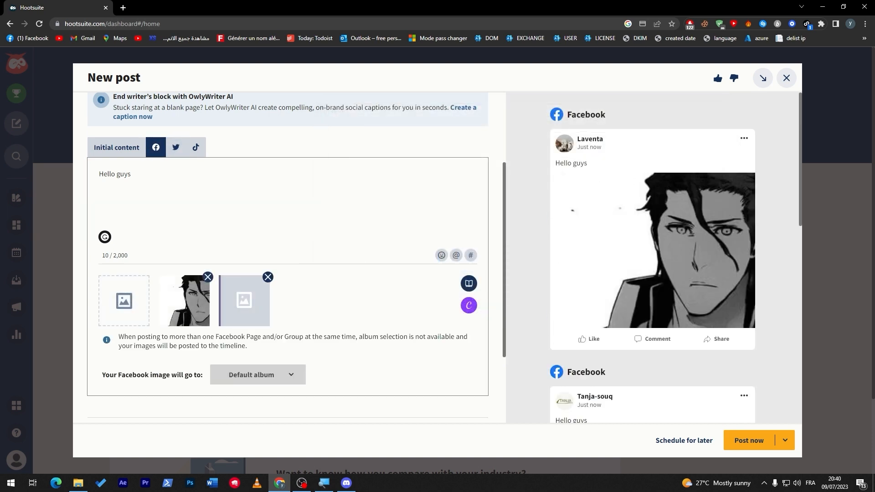
pyautogui.scroll(-10, 785, 352)
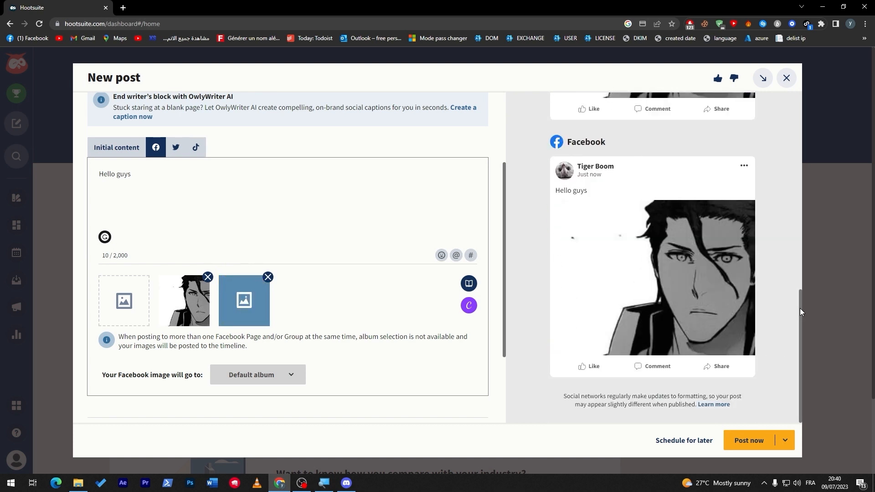
pyautogui.moveTo(800, 309); pyautogui.dragTo(792, 147)
# - Compare the Twitter and TikTok versions with the Facebook previews, down to the last Facebook page
pyautogui.click(177, 148)
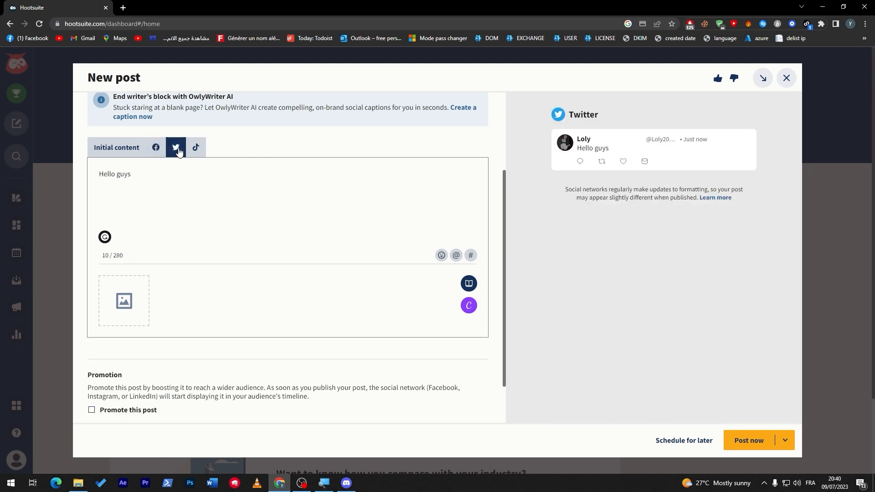
pyautogui.click(196, 147)
pyautogui.click(156, 147)
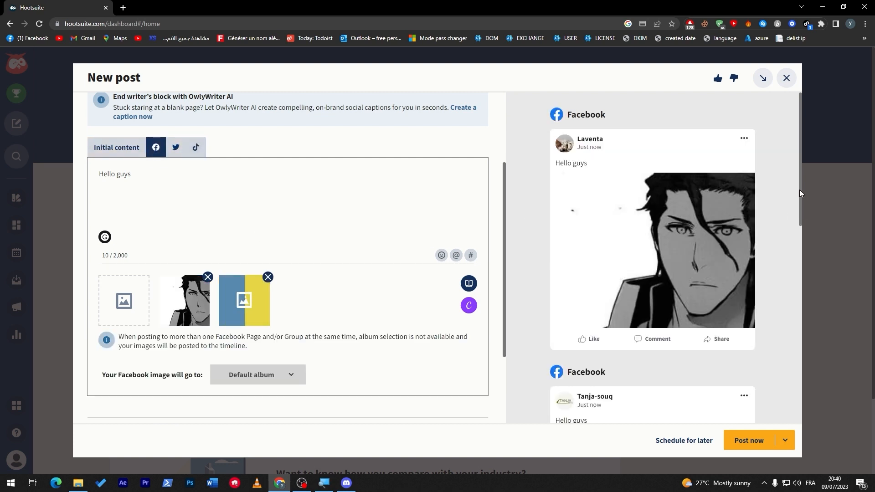
pyautogui.moveTo(799, 189); pyautogui.dragTo(794, 391)
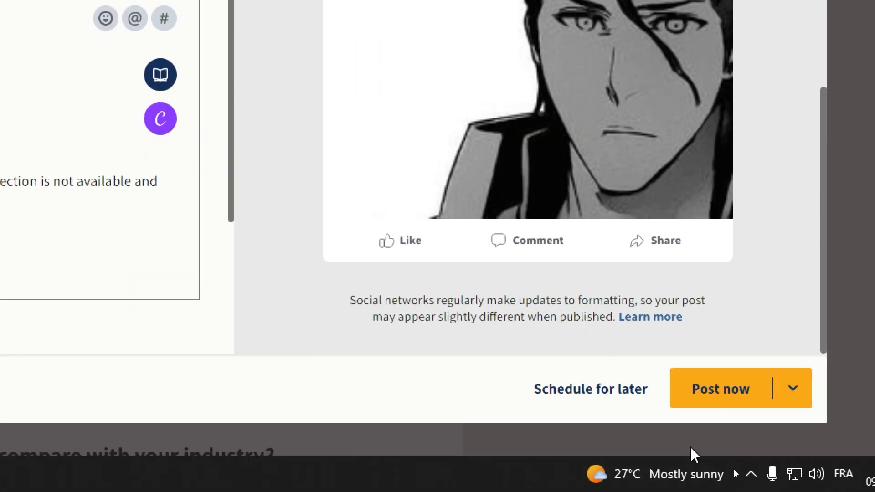
# - Schedule the post for July 9, 2023 at 9:00 PM
pyautogui.click(551, 485)
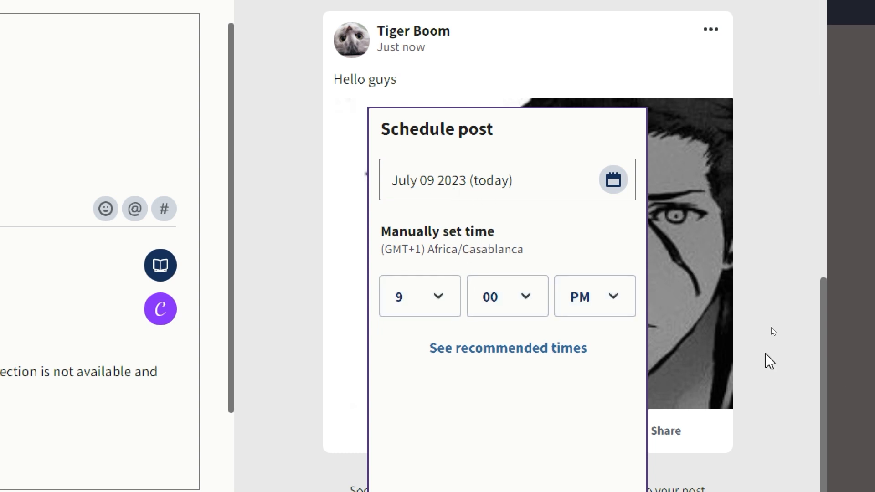
pyautogui.click(515, 186)
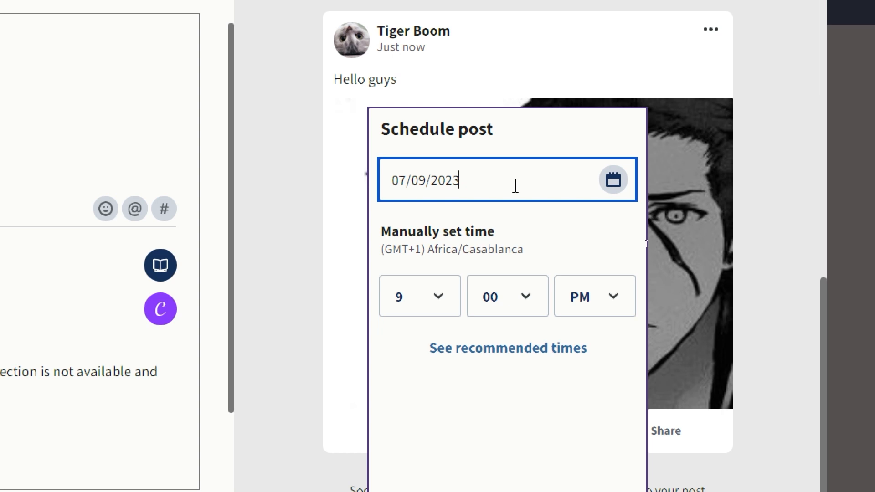
pyautogui.click(775, 291)
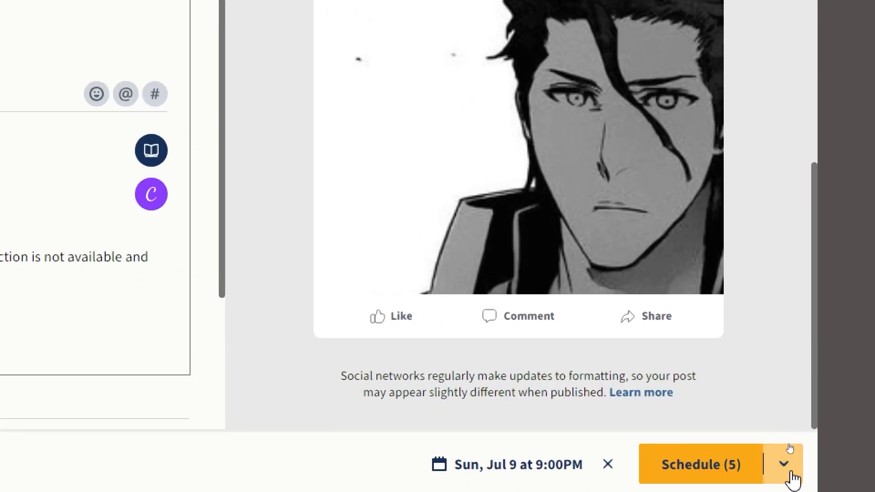
# - Look at the alternative scheduling options and remove the post's scheduled time
pyautogui.click(788, 443)
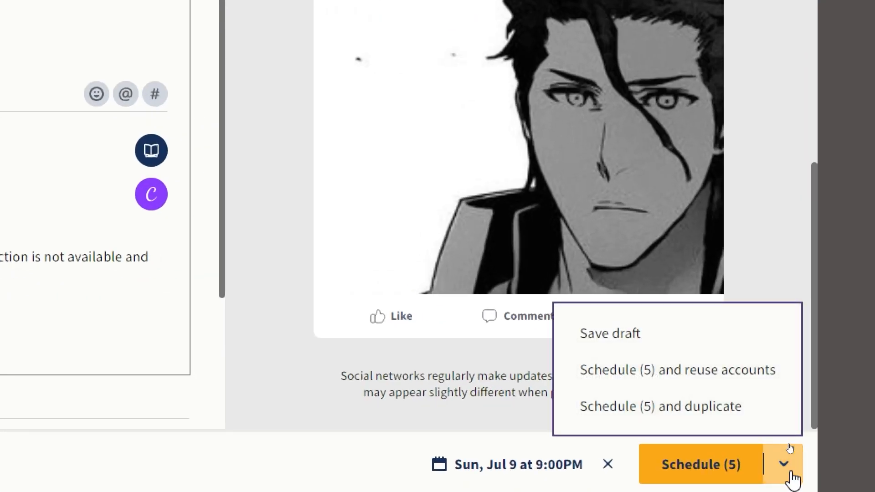
pyautogui.click(793, 474)
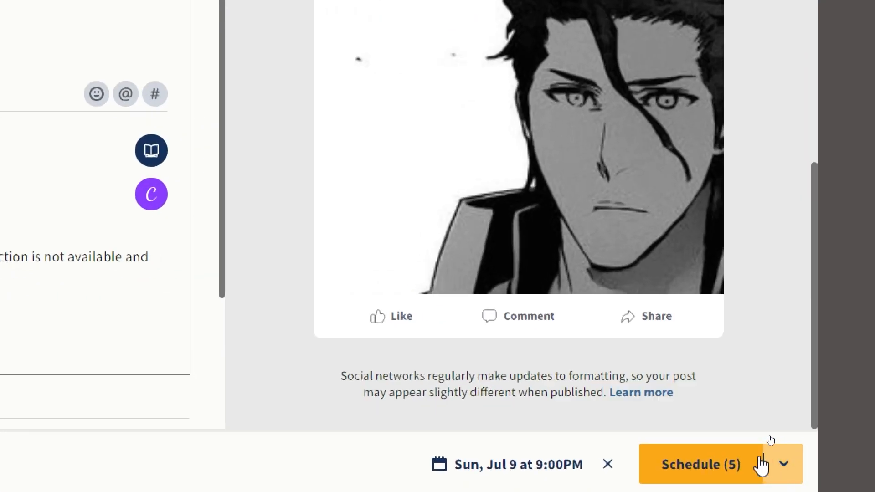
pyautogui.click(608, 465)
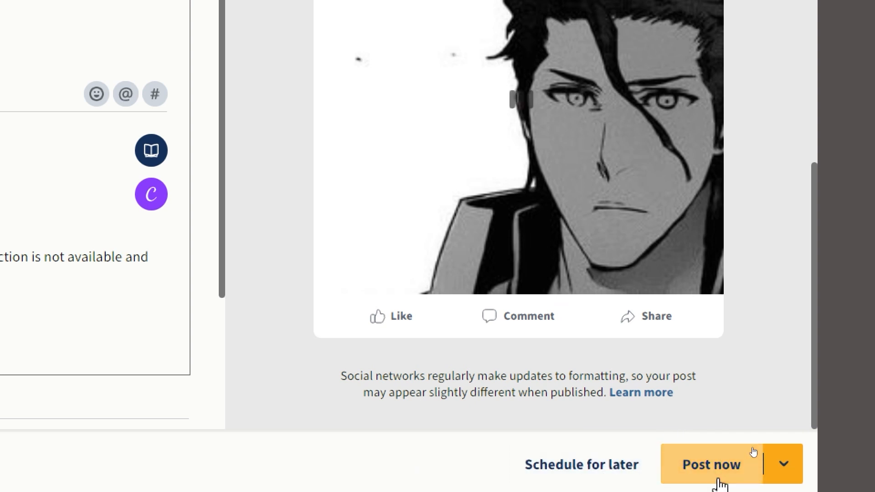
# - Look at the alternative posting options, then close the new post and discard it without saving a draft
pyautogui.click(796, 479)
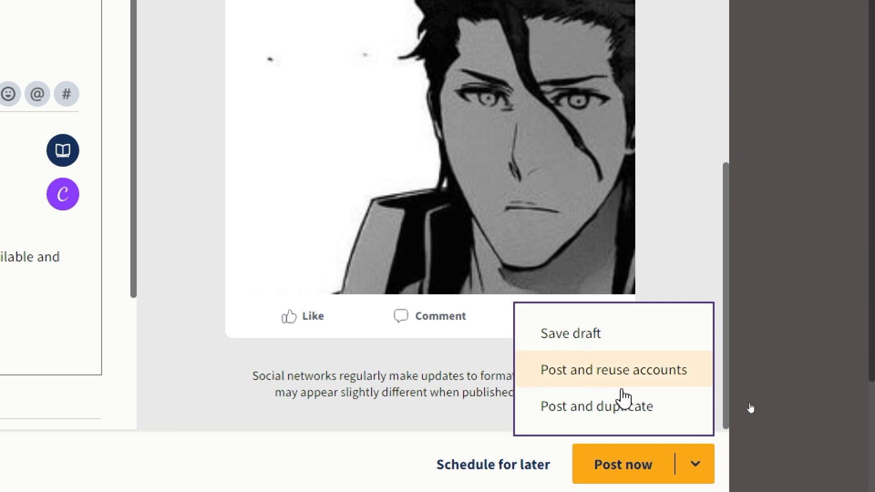
pyautogui.click(322, 424)
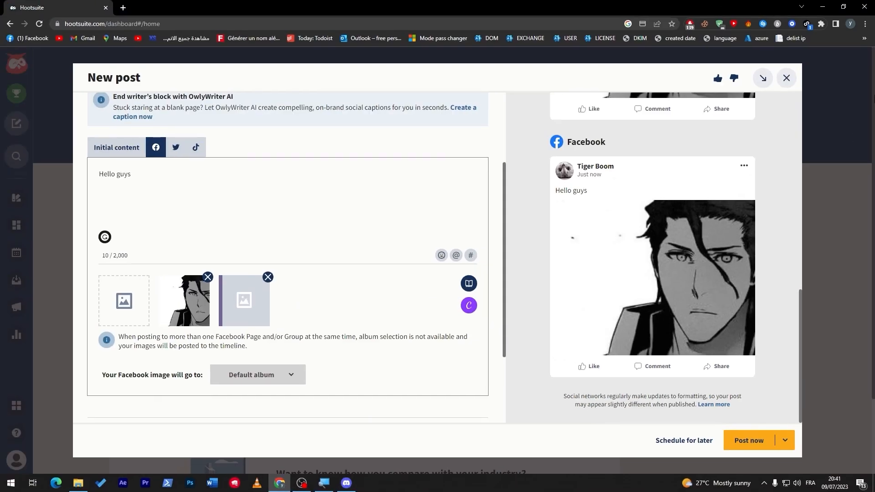
pyautogui.click(787, 78)
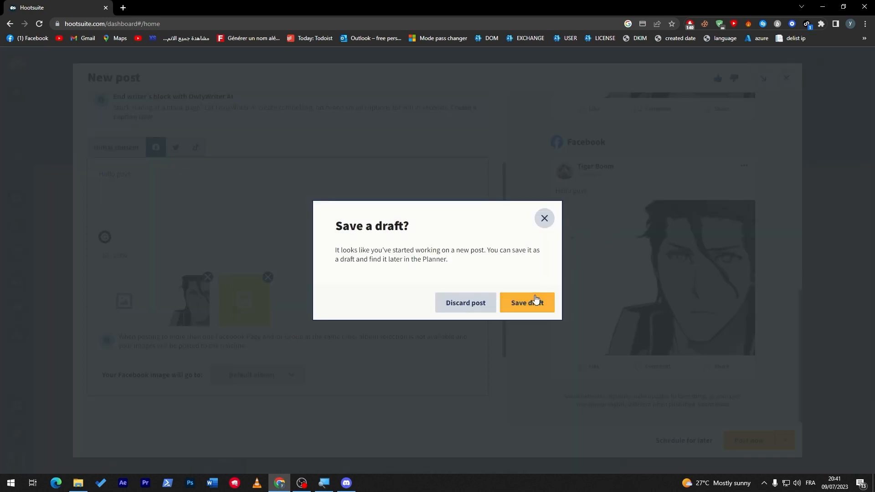
pyautogui.click(458, 306)
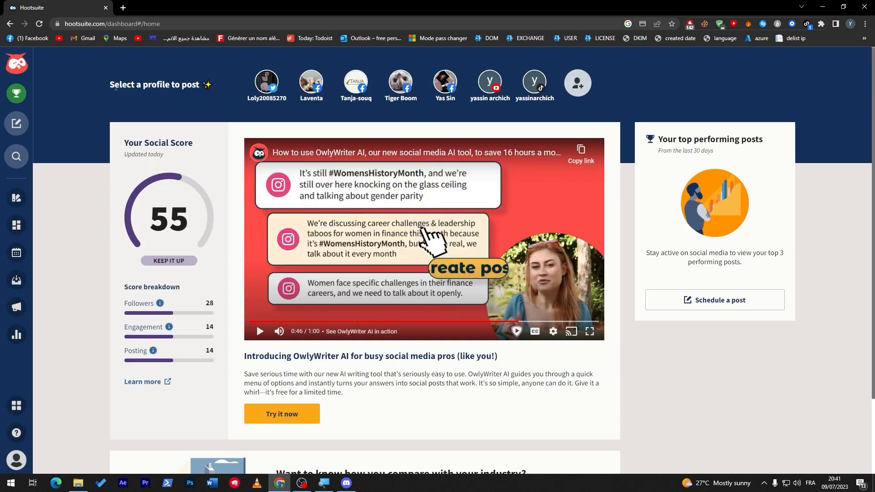
# - Open the YouTube video upload from the creation options, look at it and close it
pyautogui.moveTo(17, 126)
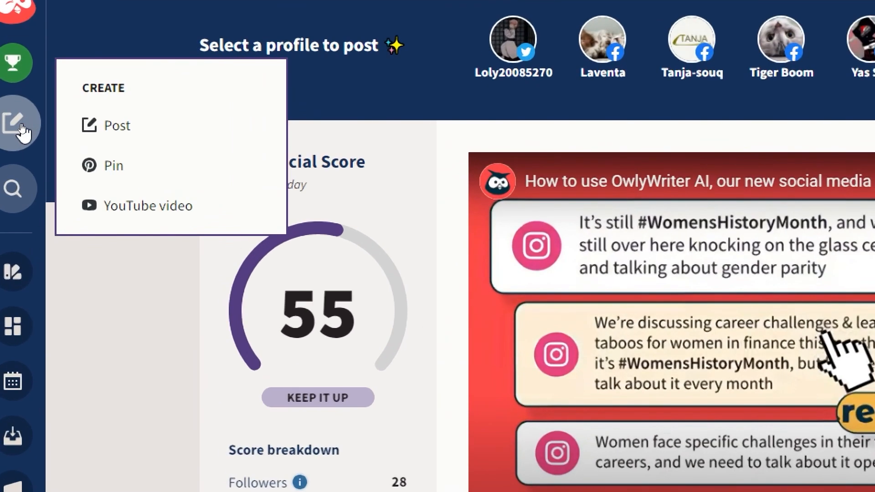
pyautogui.click(110, 214)
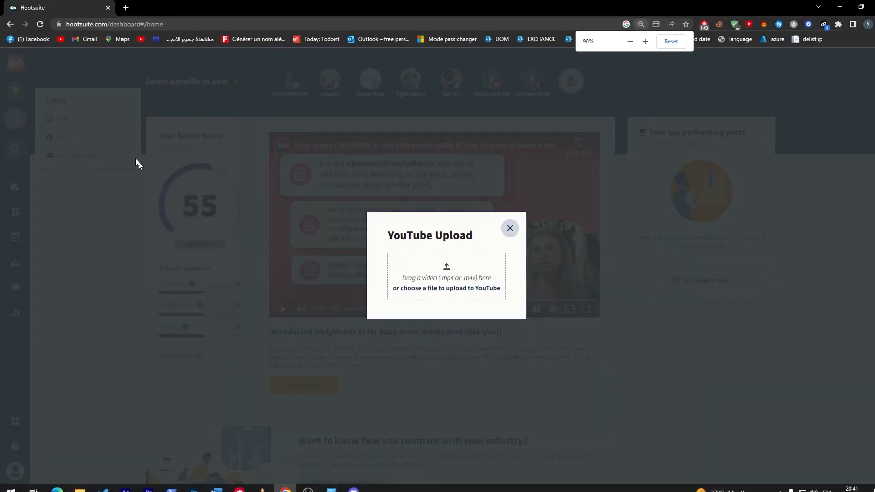
pyautogui.hotkey('ctrl', '+')
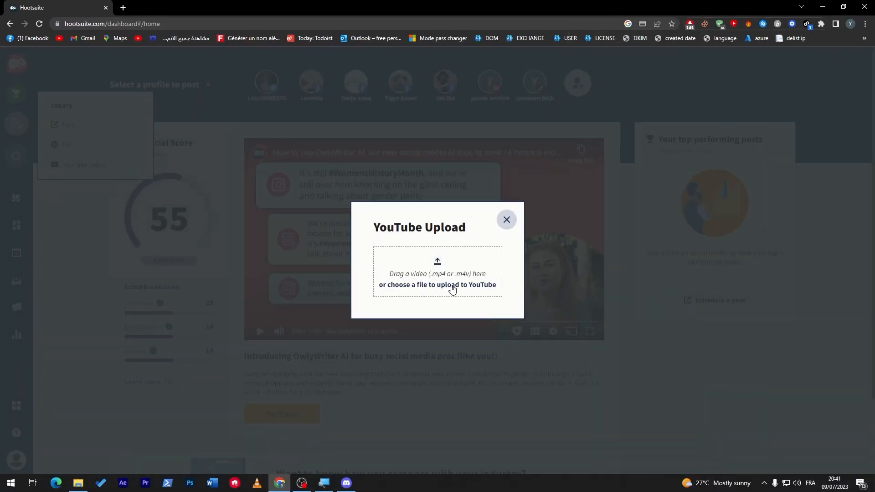
pyautogui.click(505, 220)
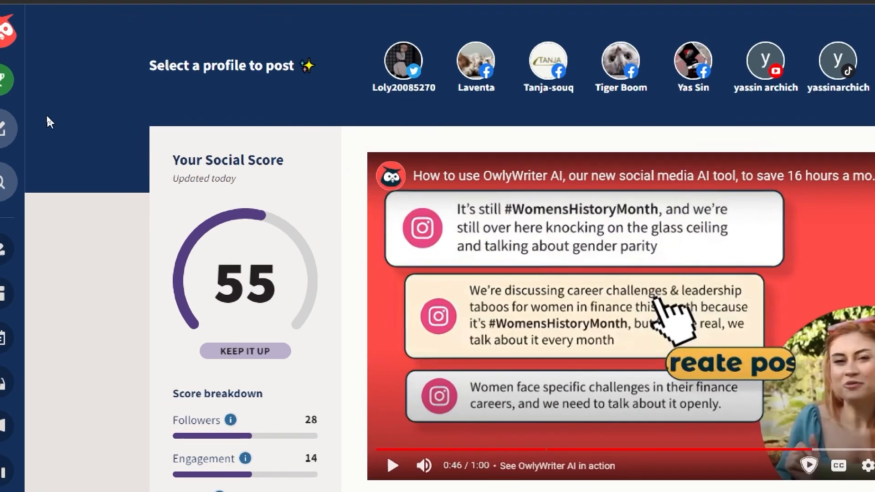
# - Try to connect a Pinterest account from a new Pin, then cancel the login and close the Pin
pyautogui.moveTo(24, 121)
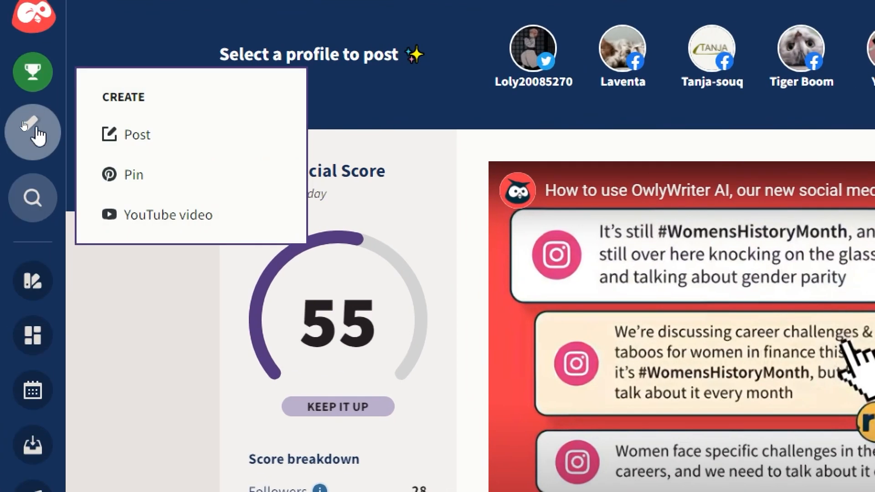
pyautogui.click(92, 146)
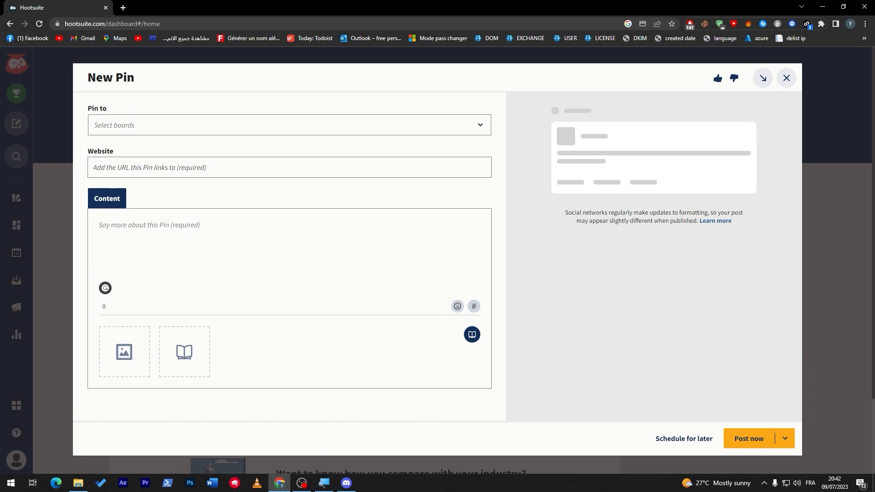
pyautogui.click(316, 303)
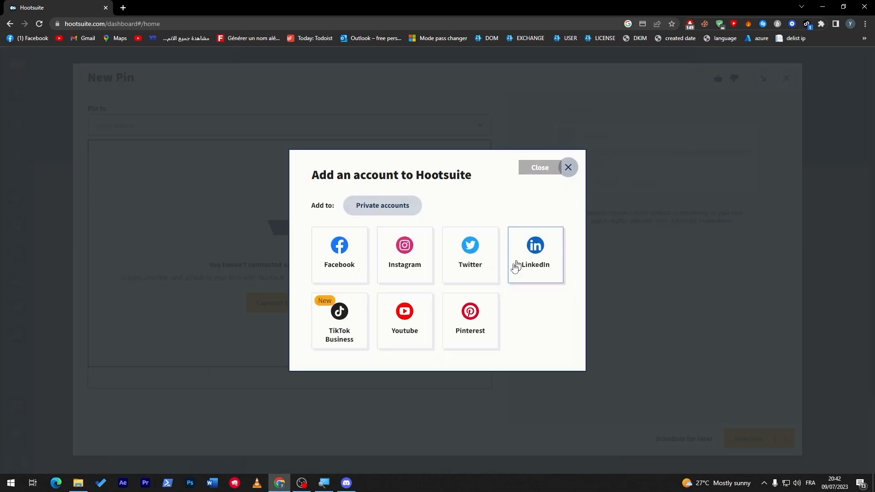
pyautogui.click(486, 300)
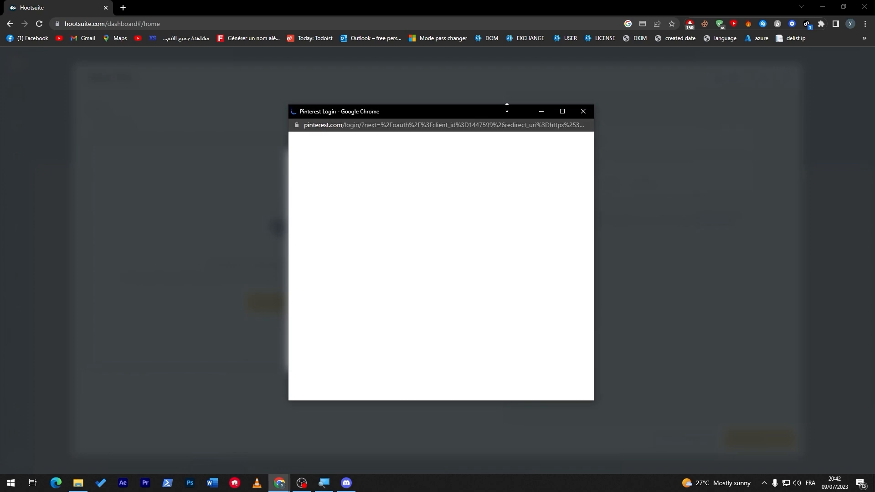
pyautogui.click(583, 111)
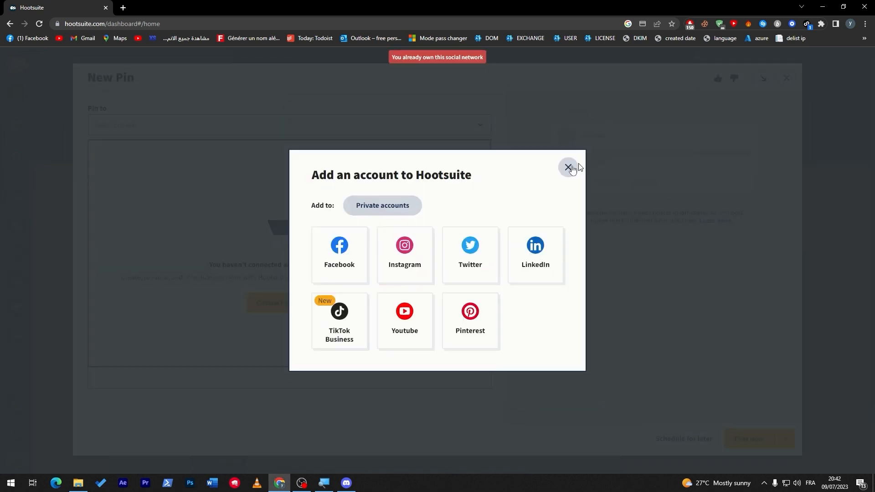
pyautogui.click(570, 166)
pyautogui.click(787, 78)
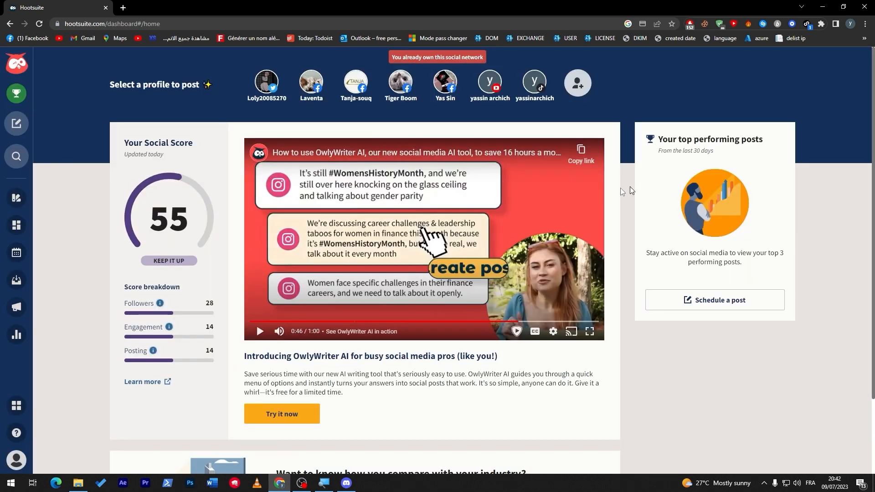
# - Look over the New Pin form's board, website and content fields and close it
pyautogui.moveTo(18, 129)
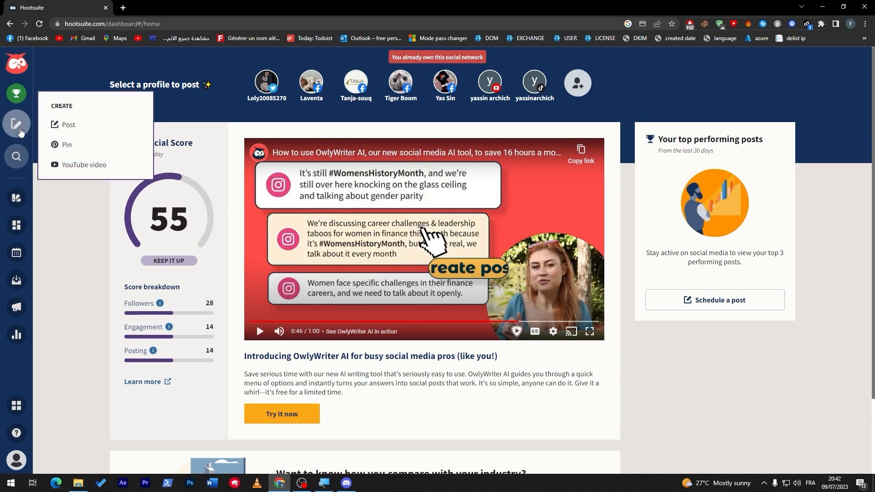
pyautogui.click(67, 145)
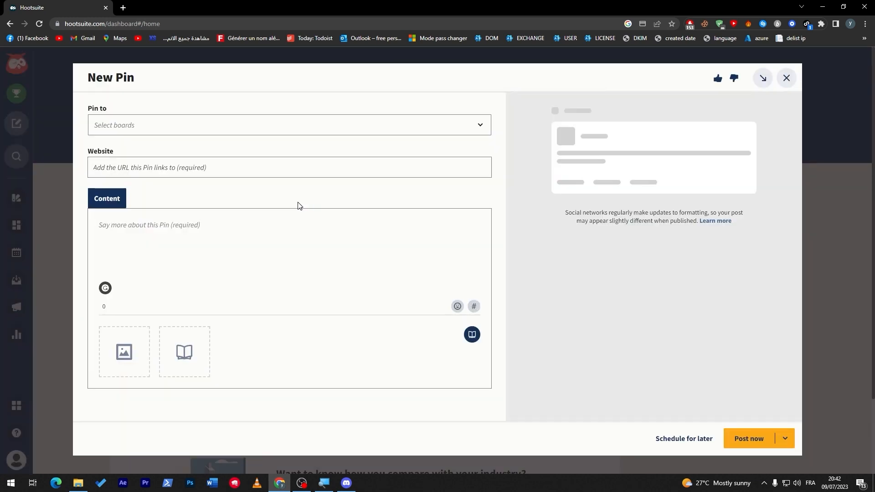
pyautogui.click(182, 188)
pyautogui.click(797, 81)
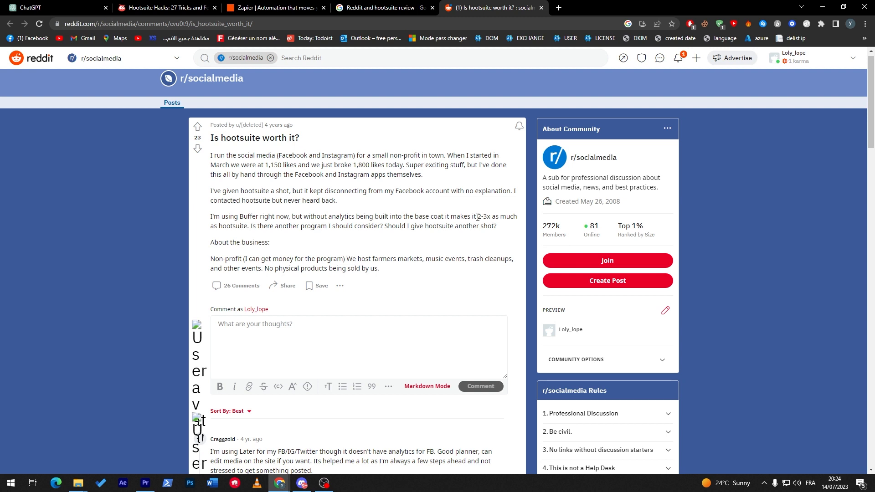
# - Switch to Zapier and sign in with the Google account
pyautogui.click(260, 4)
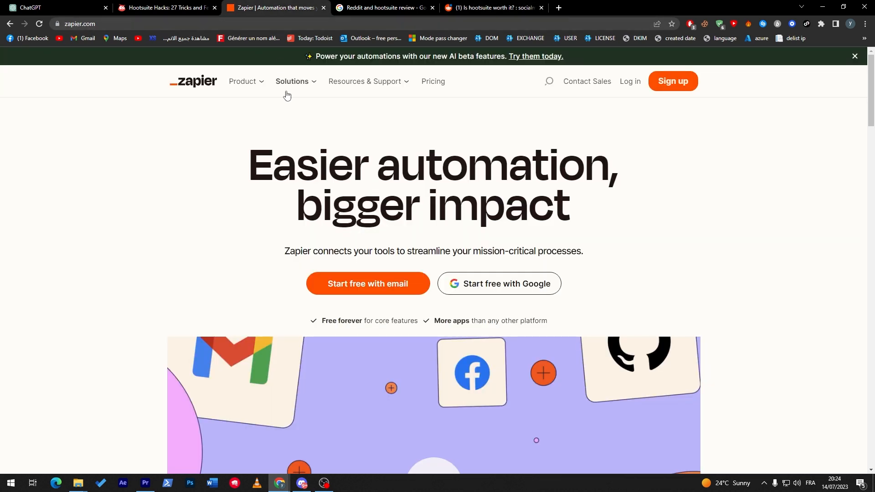
pyautogui.click(494, 286)
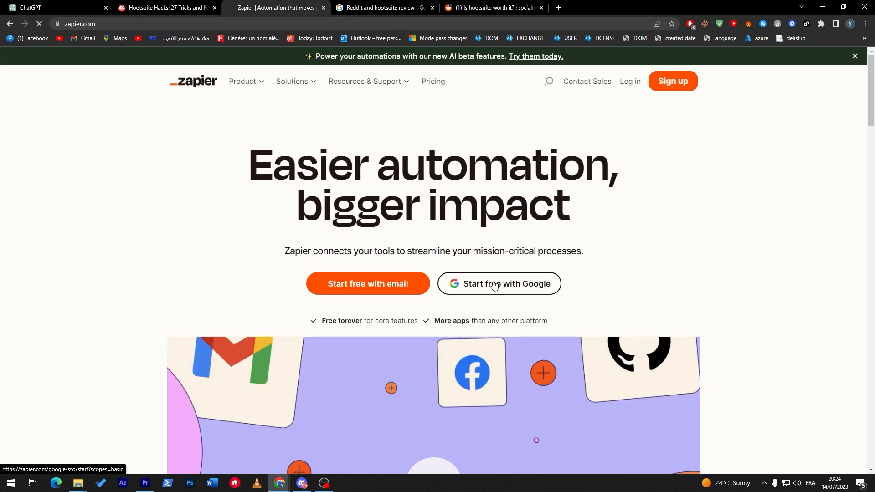
pyautogui.click(440, 237)
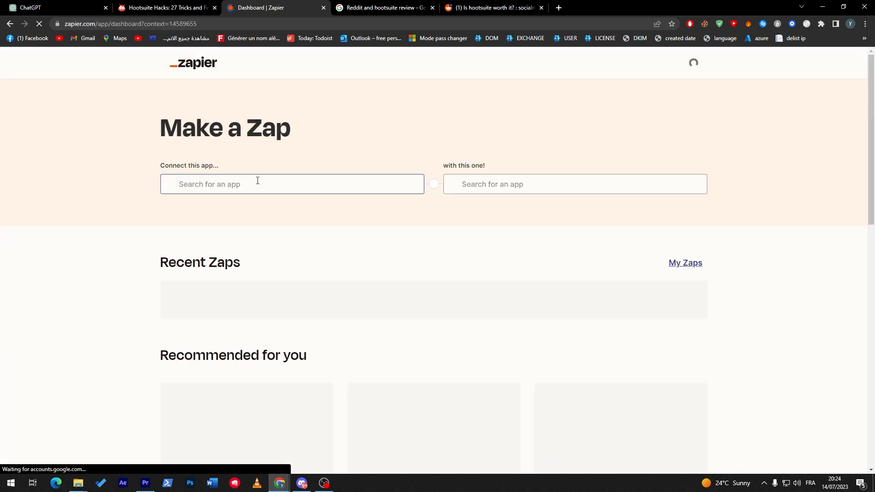
# - Find Hootsuite and choose it as the first app to connect in the new Zap
pyautogui.click(285, 190)
pyautogui.write('hot')
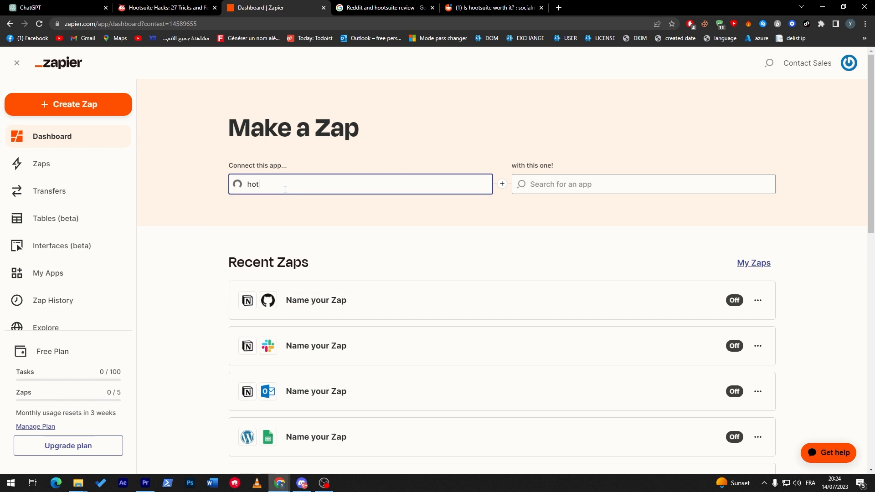
pyautogui.write('s')
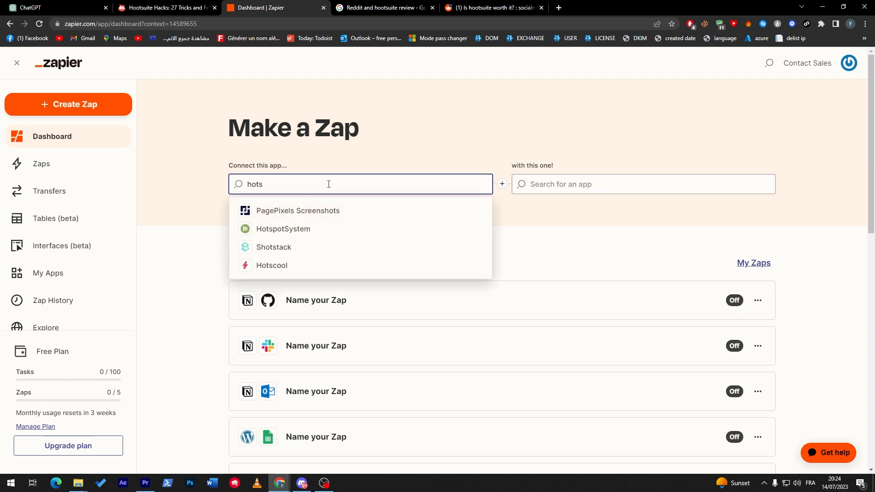
pyautogui.write('ui')
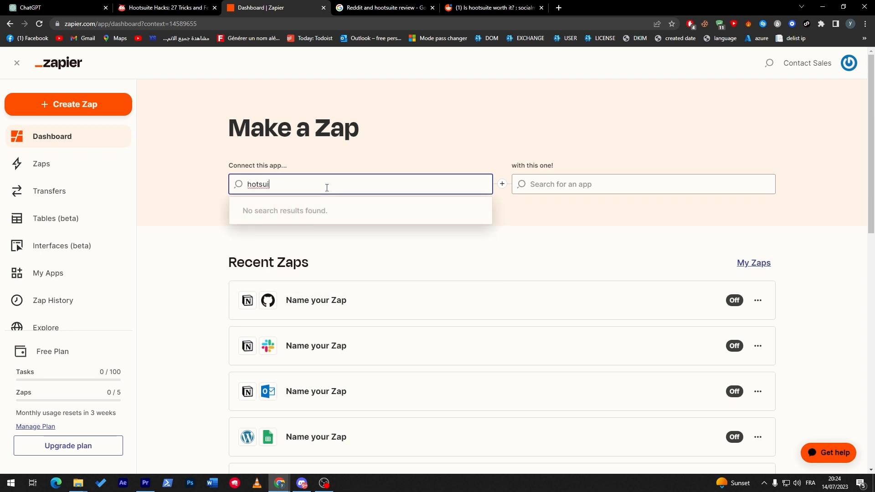
pyautogui.press('BackSpace')
pyautogui.press('BackSpace')
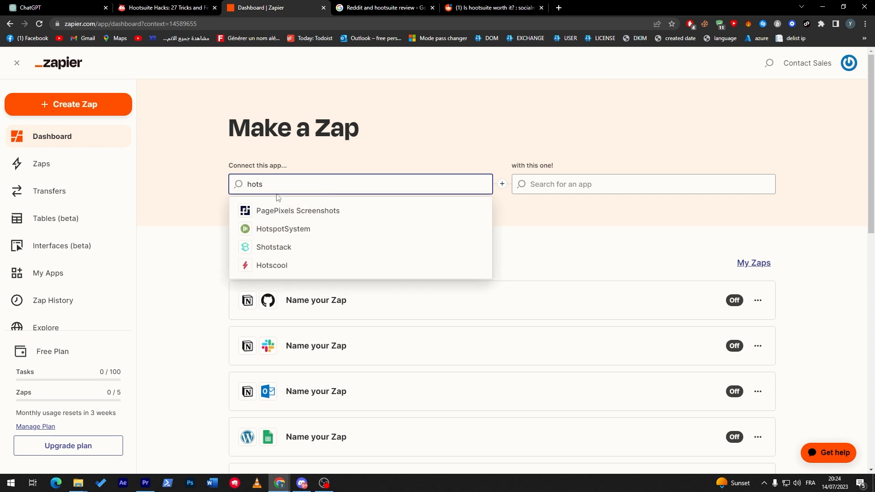
pyautogui.press('BackSpace')
pyautogui.press('BackSpace')
pyautogui.write('ot')
pyautogui.click(279, 209)
# - Choose Reddit as the second app to connect with Hootsuite
pyautogui.click(553, 182)
pyautogui.write('red')
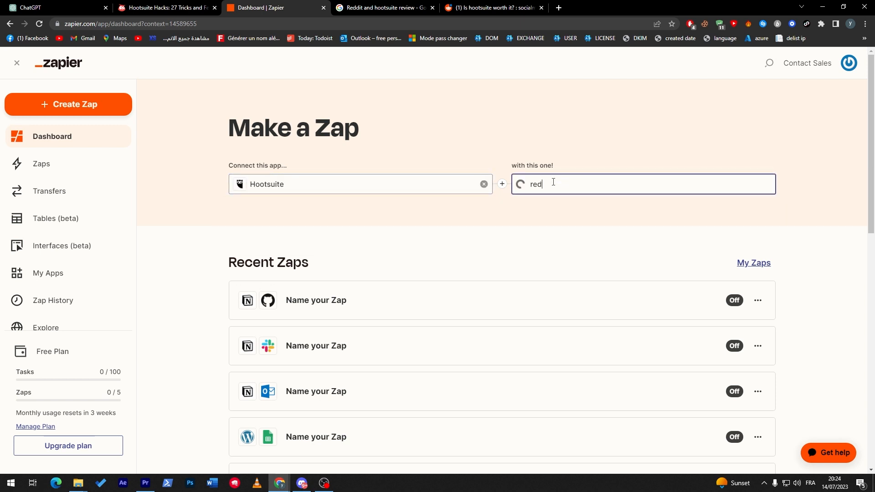
pyautogui.click(543, 214)
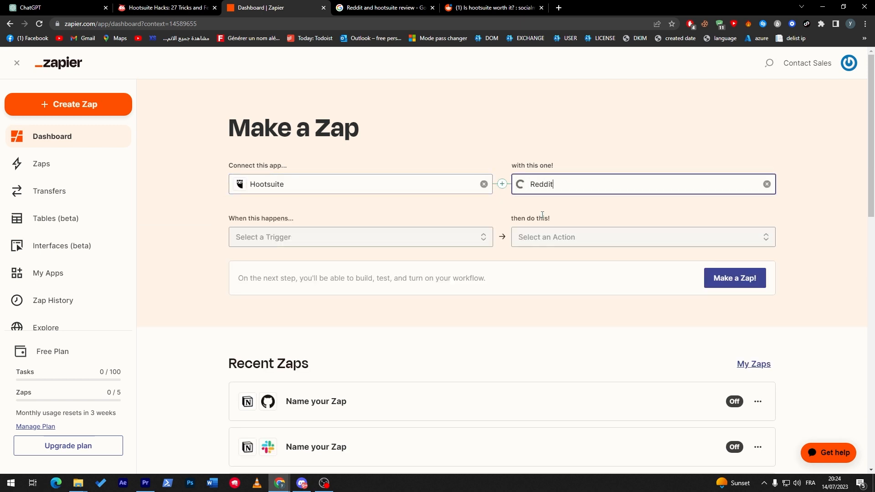
# - Set the Hootsuite trigger to New Outbound Message and look at the available Reddit actions without choosing one
pyautogui.click(392, 236)
pyautogui.click(339, 266)
pyautogui.click(560, 238)
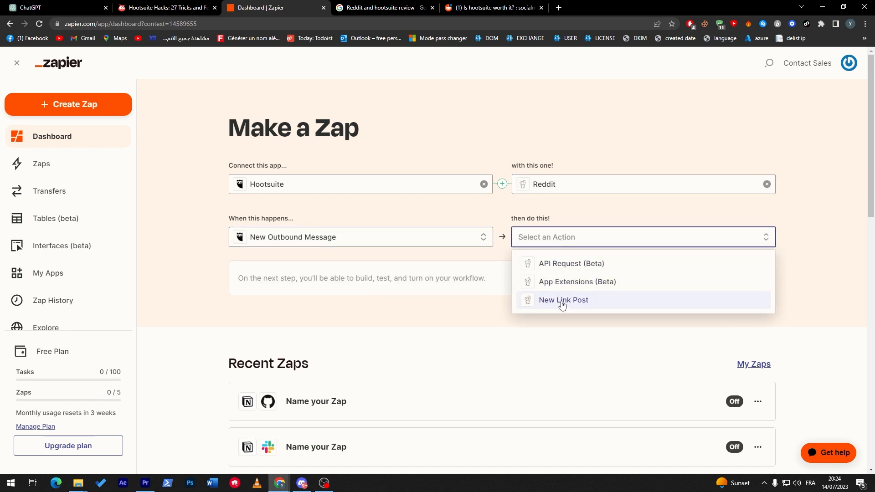
pyautogui.click(440, 317)
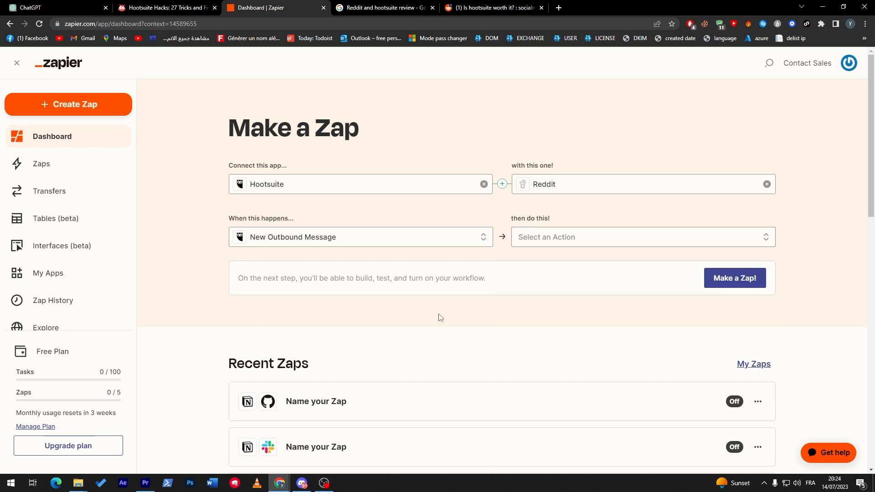
pyautogui.tripleClick(261, 111)
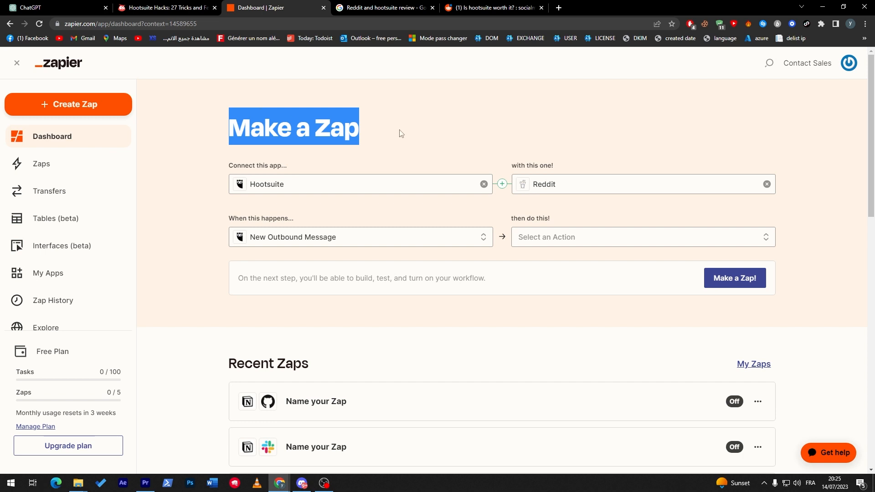
pyautogui.click(287, 140)
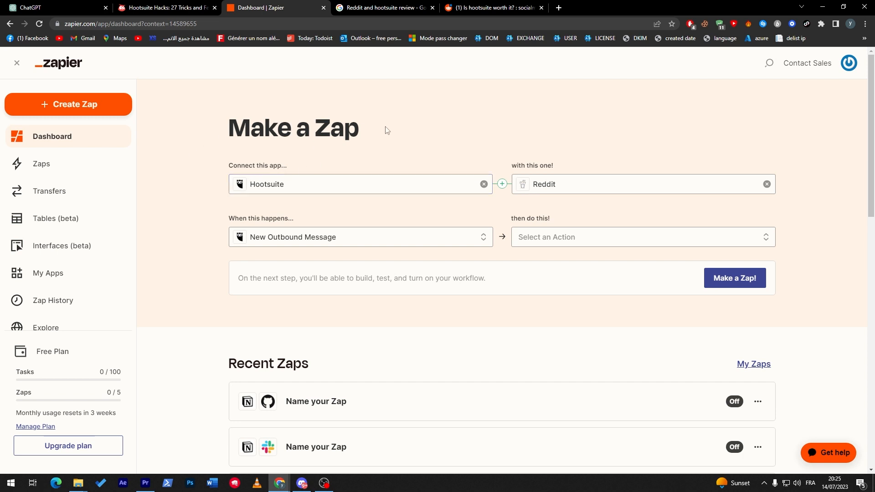
pyautogui.tripleClick(338, 129)
pyautogui.click(529, 146)
# - Remove Reddit from the Zap, search for "lin" as the second app and clear the search
pyautogui.click(767, 184)
pyautogui.click(679, 185)
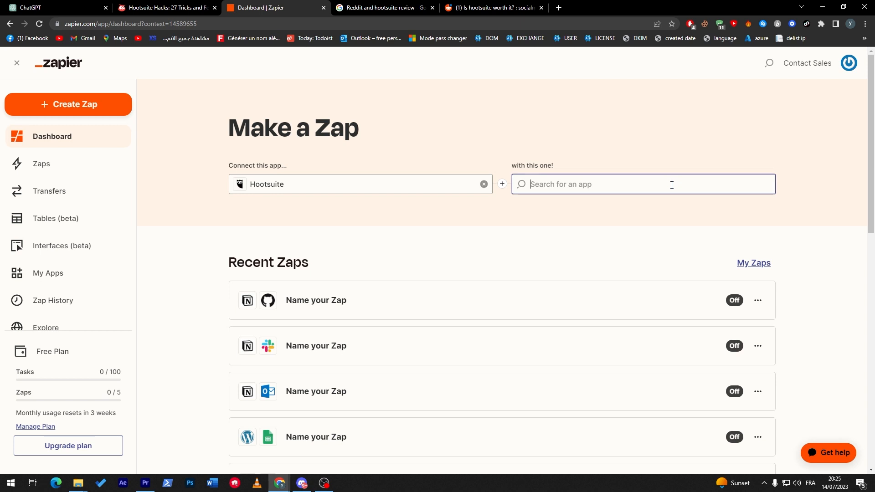
pyautogui.write('lin')
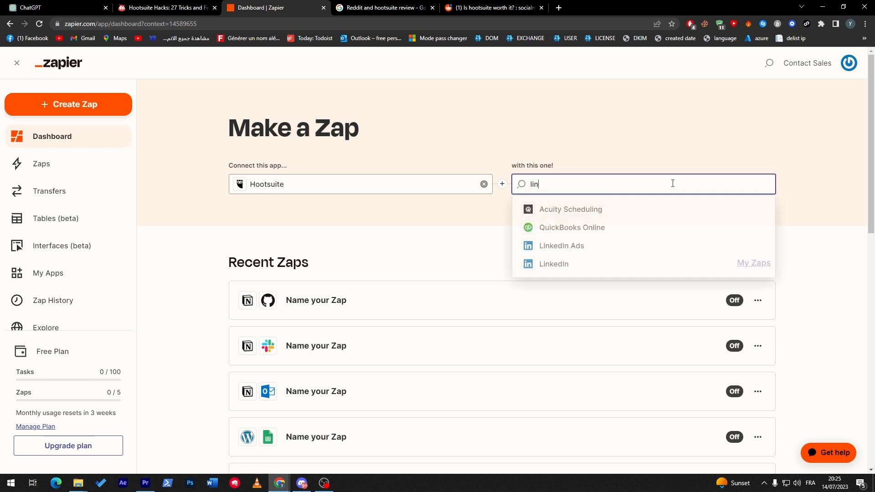
pyautogui.press('BackSpace')
pyautogui.press('BackSpace')
pyautogui.press('BackSpace')
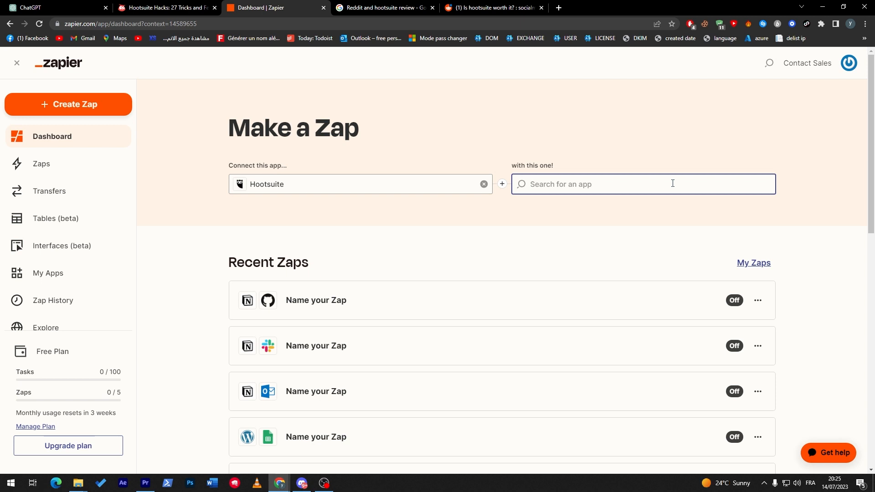
# - Switch to the Reddit thread "Is hootsuite worth it?" and read the post and the first comments on Hootsuite alternatives
pyautogui.click(490, 7)
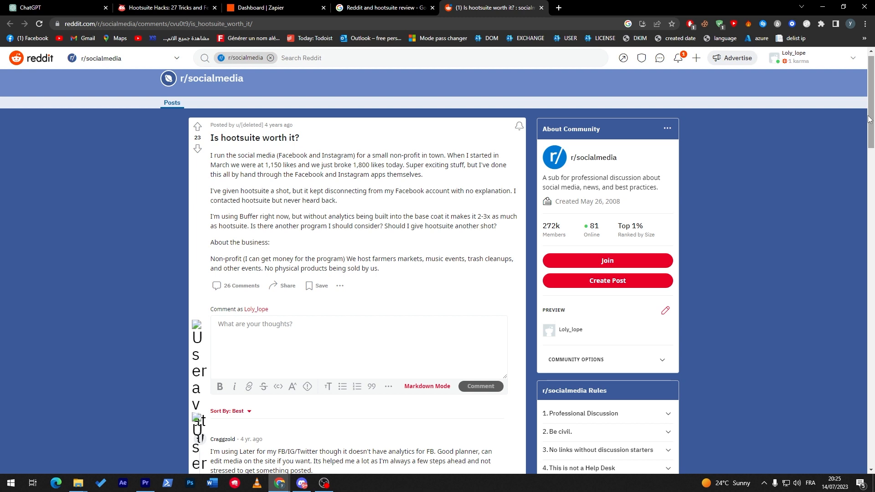
pyautogui.scroll(-3, 868, 130)
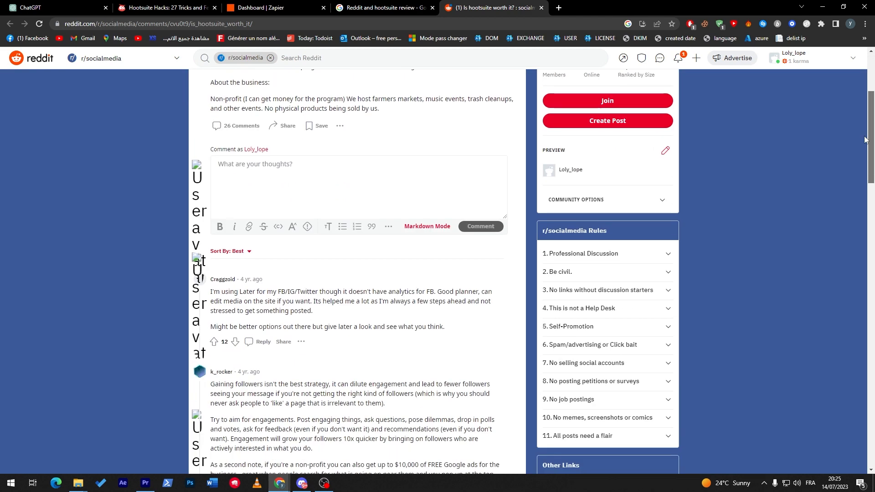
pyautogui.scroll(-3, 865, 139)
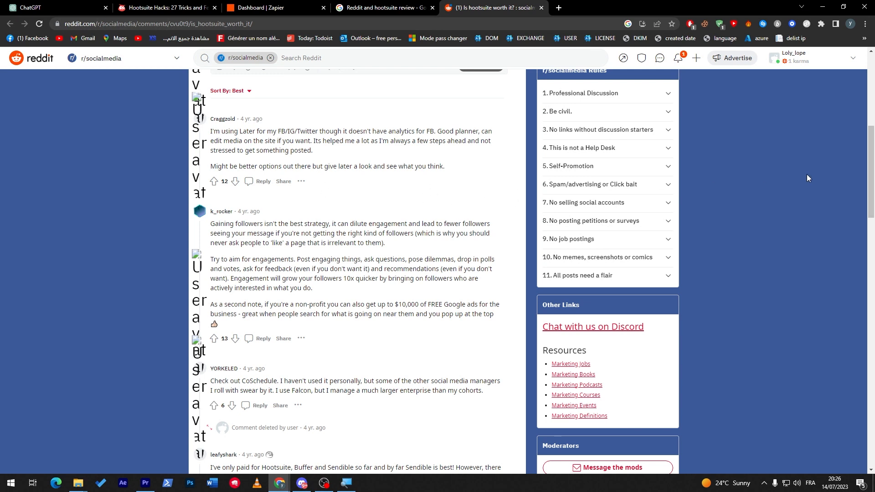
pyautogui.moveTo(873, 163); pyautogui.dragTo(856, 202)
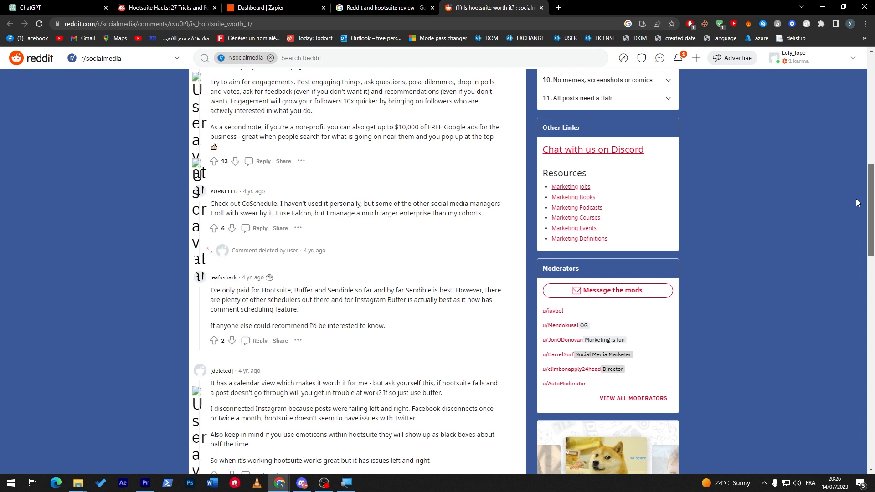
pyautogui.moveTo(856, 199); pyautogui.dragTo(853, 202)
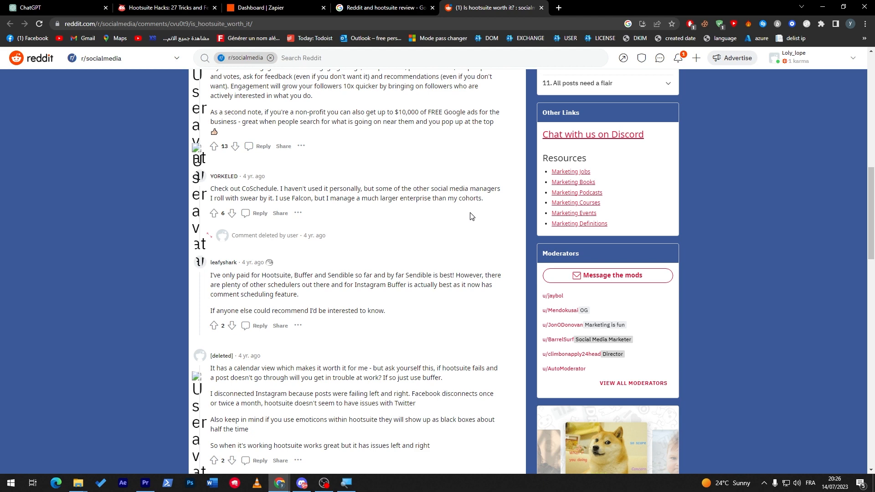
# - Return to the original post in the thread and look through the remaining comments for users' experiences with Hootsuite
pyautogui.moveTo(873, 205); pyautogui.dragTo(848, 68)
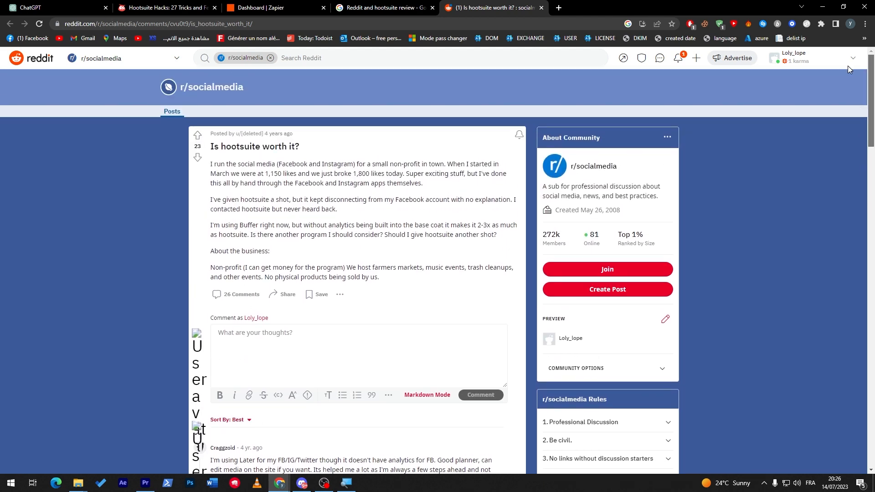
pyautogui.moveTo(341, 164); pyautogui.dragTo(226, 146)
pyautogui.click(227, 147)
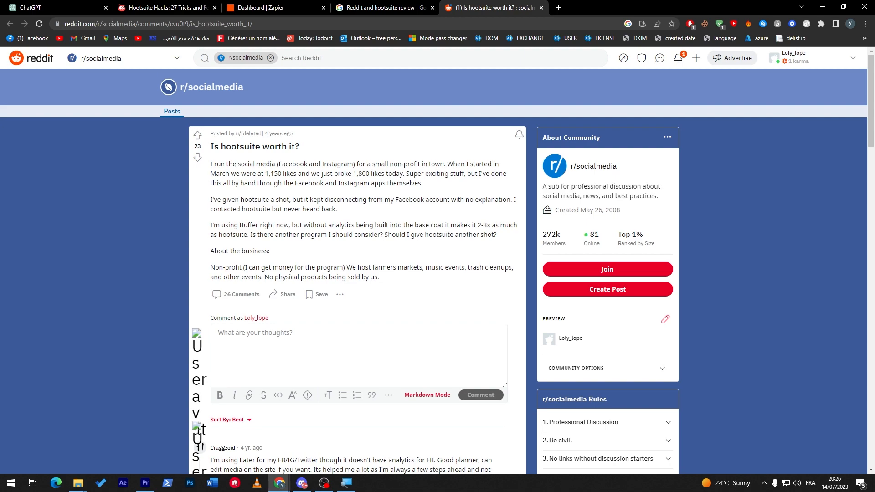
pyautogui.scroll(-20, 849, 173)
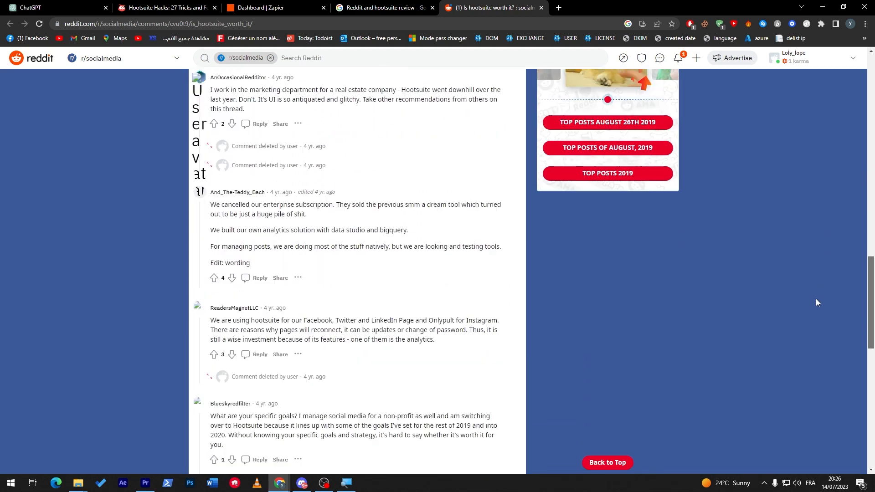
pyautogui.scroll(-3, 816, 313)
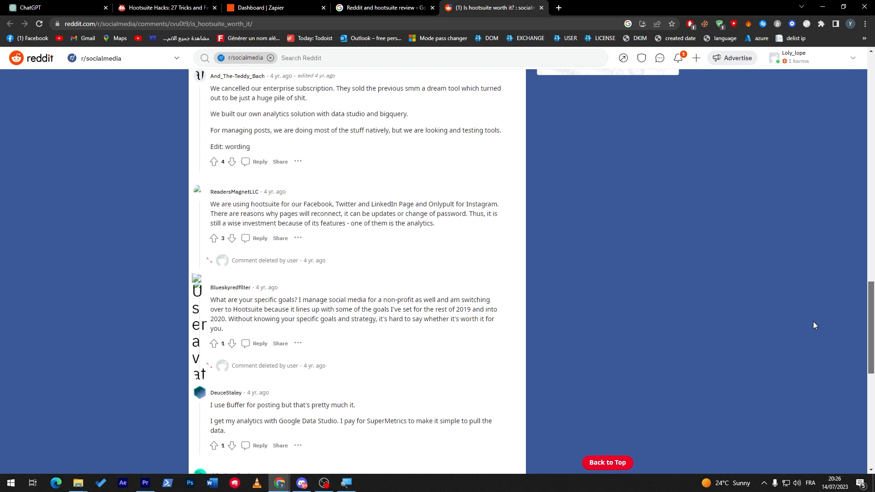
pyautogui.scroll(10, 813, 319)
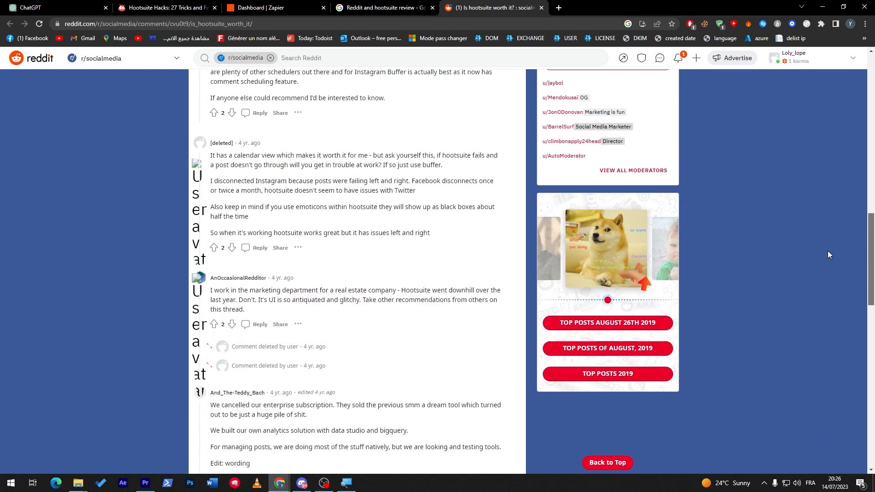
pyautogui.scroll(15, 828, 226)
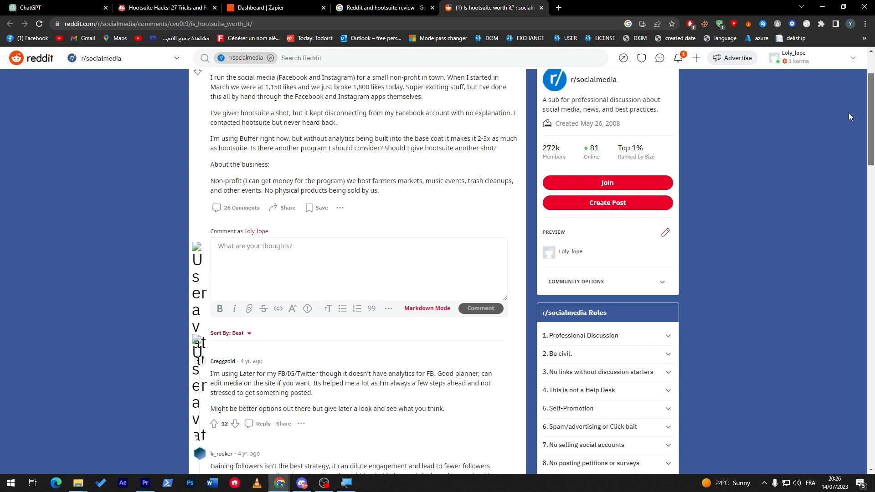
pyautogui.scroll(2, 852, 100)
pyautogui.scroll(-15, 830, 384)
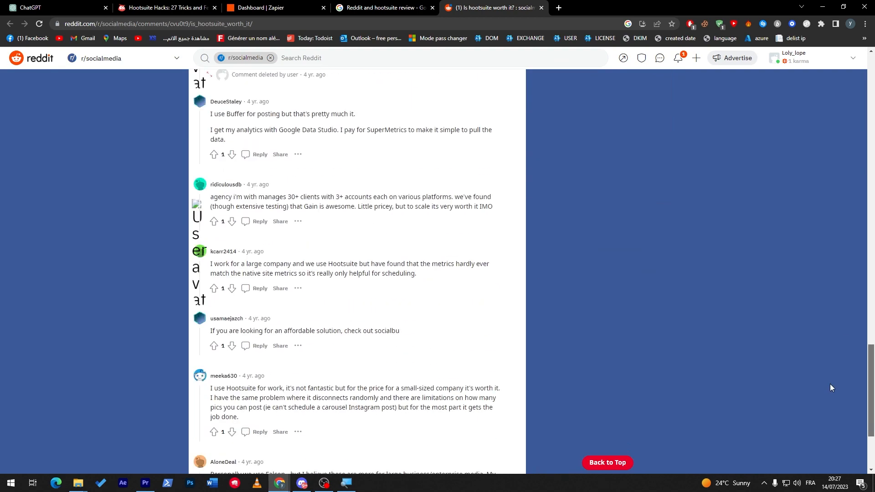